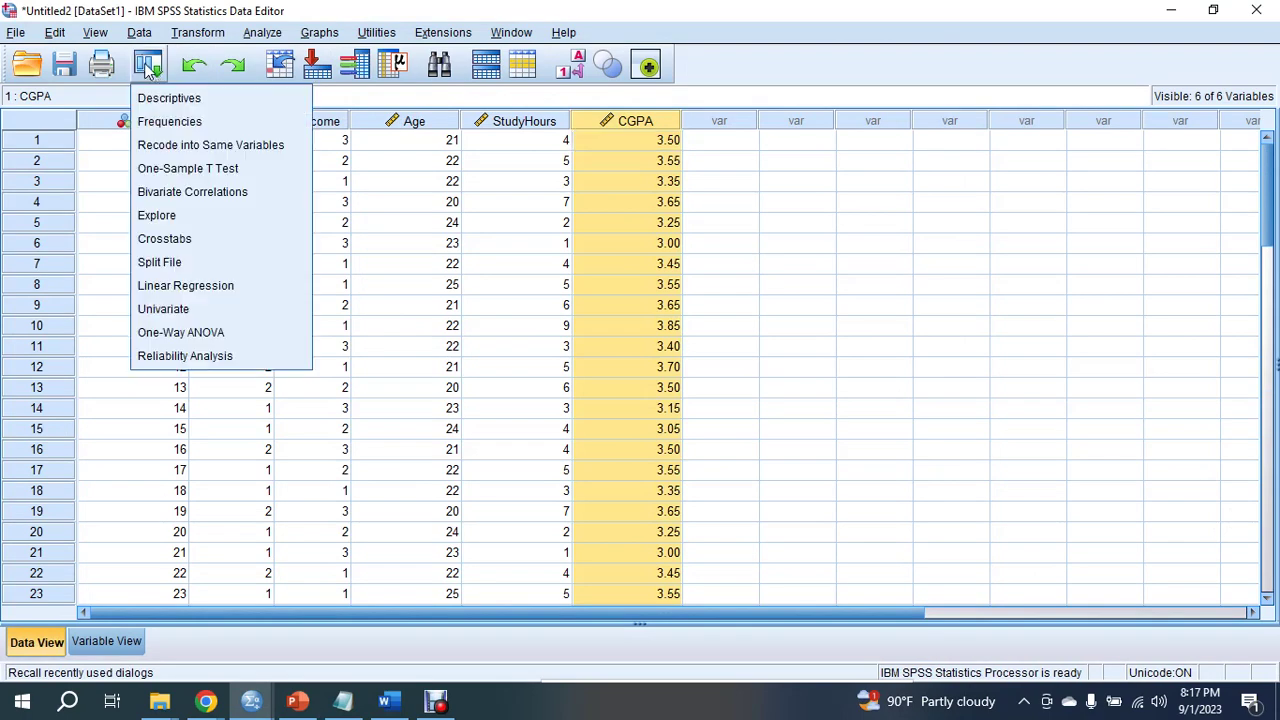
Open the Descriptives analysis and remove CGPA, Age and Study Hours from its variable list
{"action": "left_click", "coordinate": [190, 100]}
{"action": "left_click", "coordinate": [646, 176]}
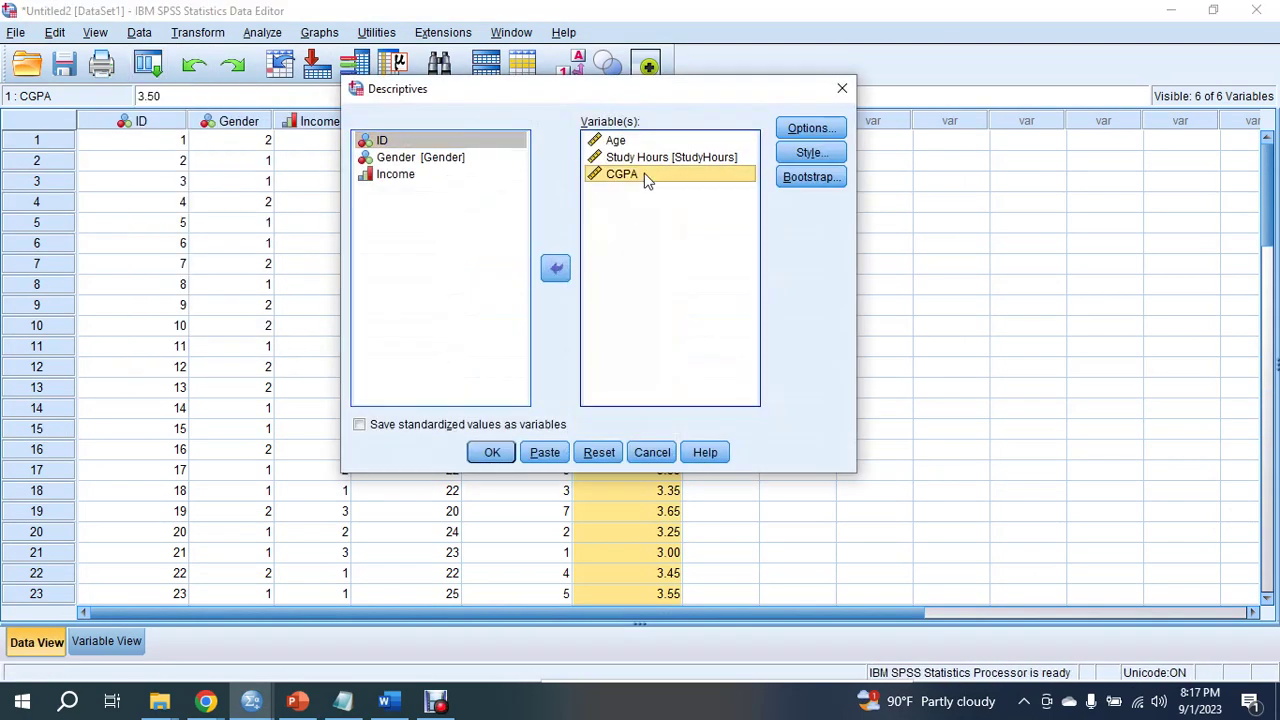
{"action": "left_click", "coordinate": [615, 140], "text": "shift"}
{"action": "left_click", "coordinate": [620, 174]}
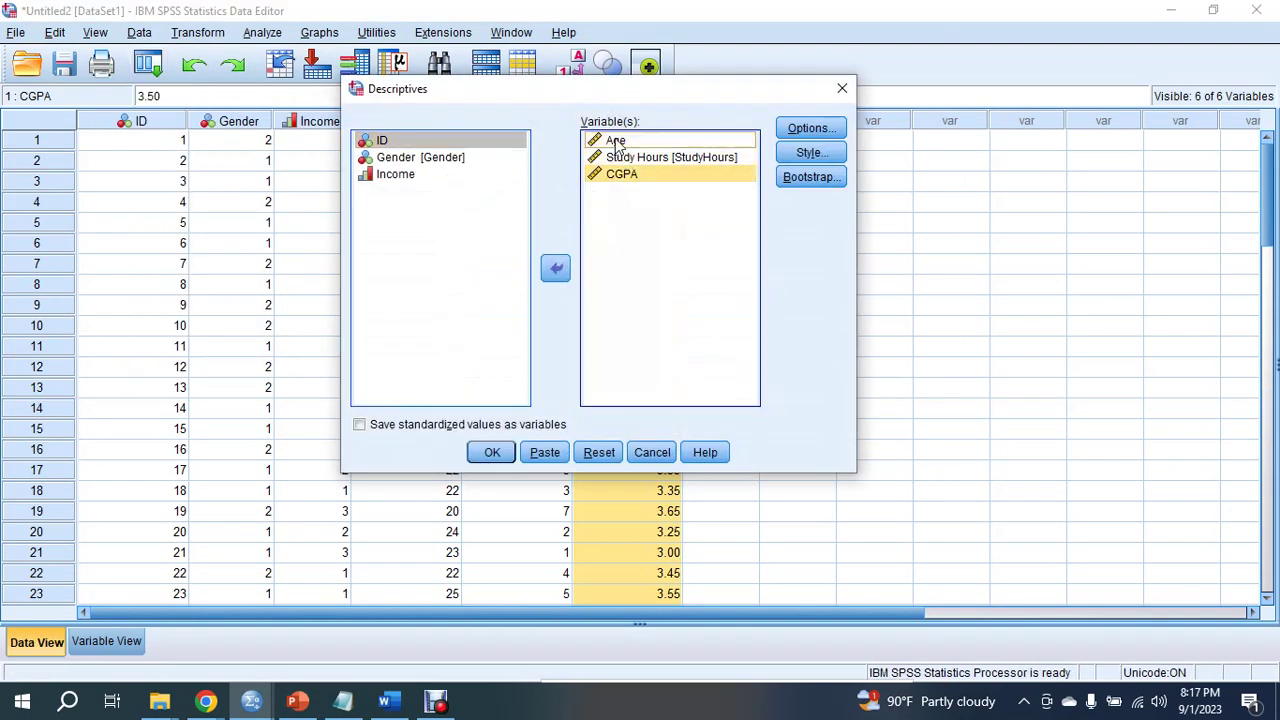
{"action": "left_click", "coordinate": [556, 267]}
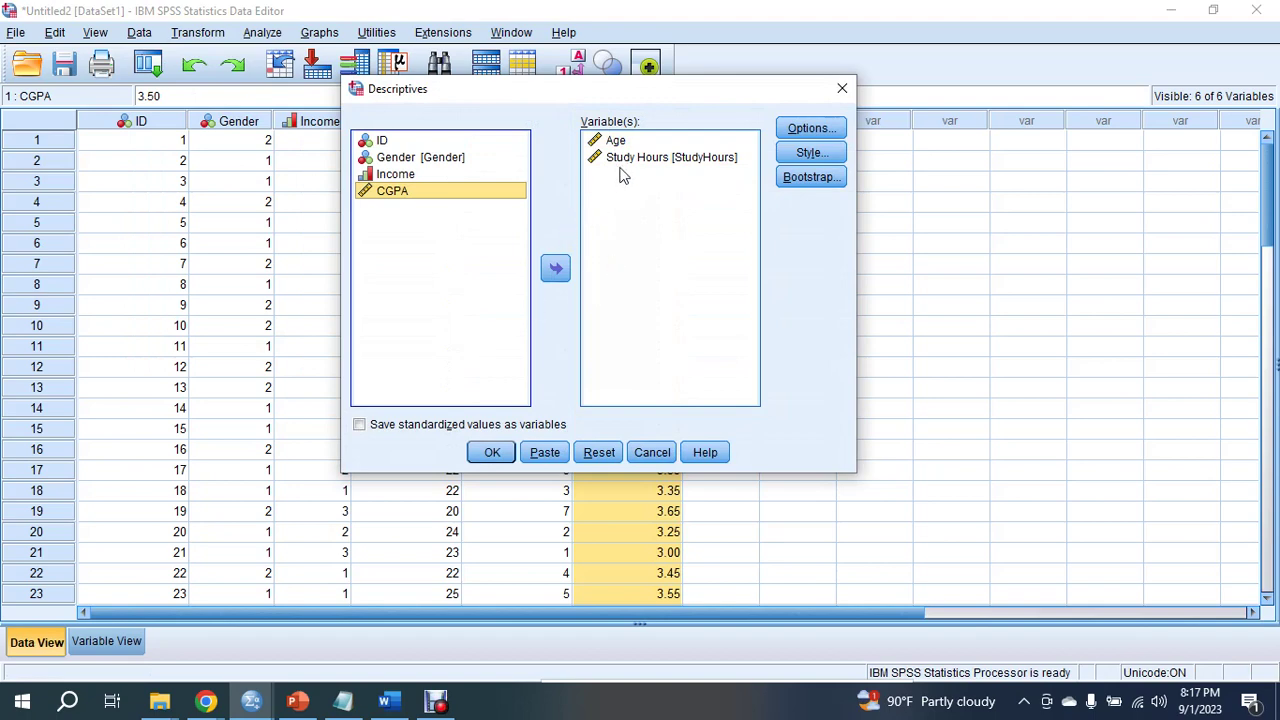
{"action": "left_click", "coordinate": [622, 160]}
{"action": "left_click", "coordinate": [620, 142]}
{"action": "left_click", "coordinate": [636, 162], "text": "shift"}
{"action": "left_click", "coordinate": [556, 268]}
Add CGPA as the only analysis variable and run the descriptive statistics
{"action": "left_click", "coordinate": [420, 224]}
{"action": "left_click", "coordinate": [556, 268]}
{"action": "left_click", "coordinate": [492, 452]}
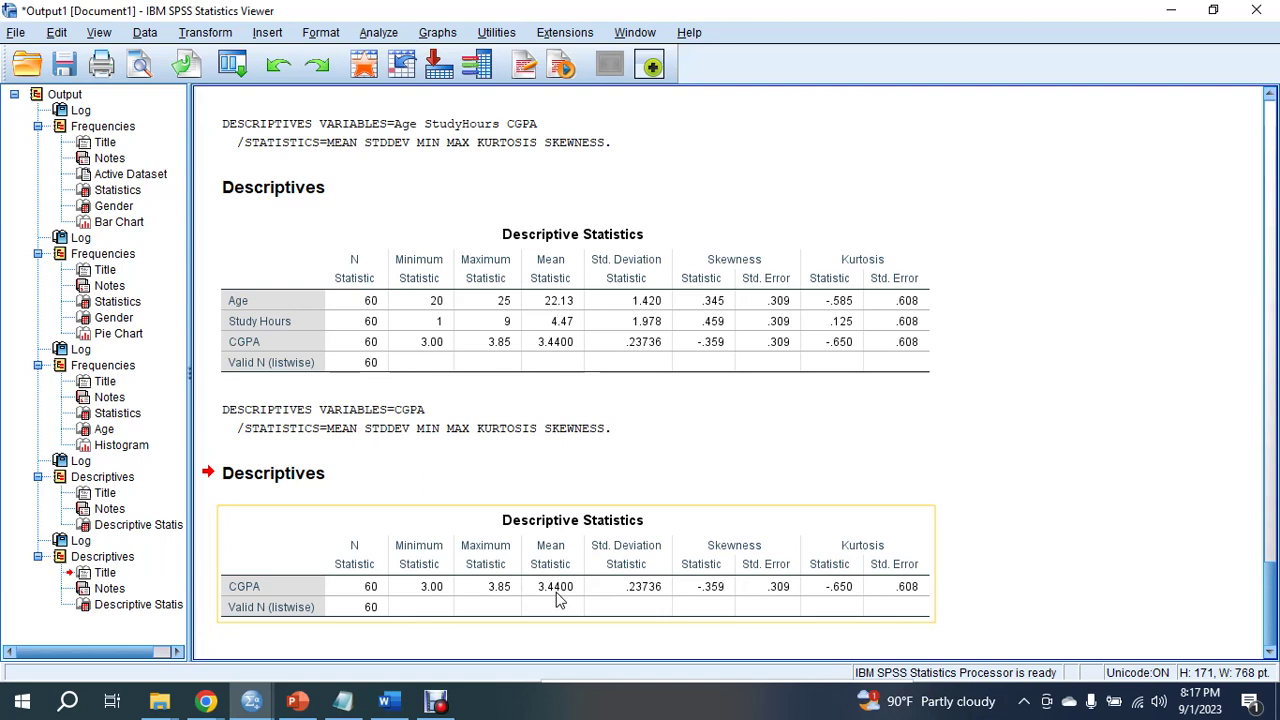
{"action": "left_click", "coordinate": [267, 33]}
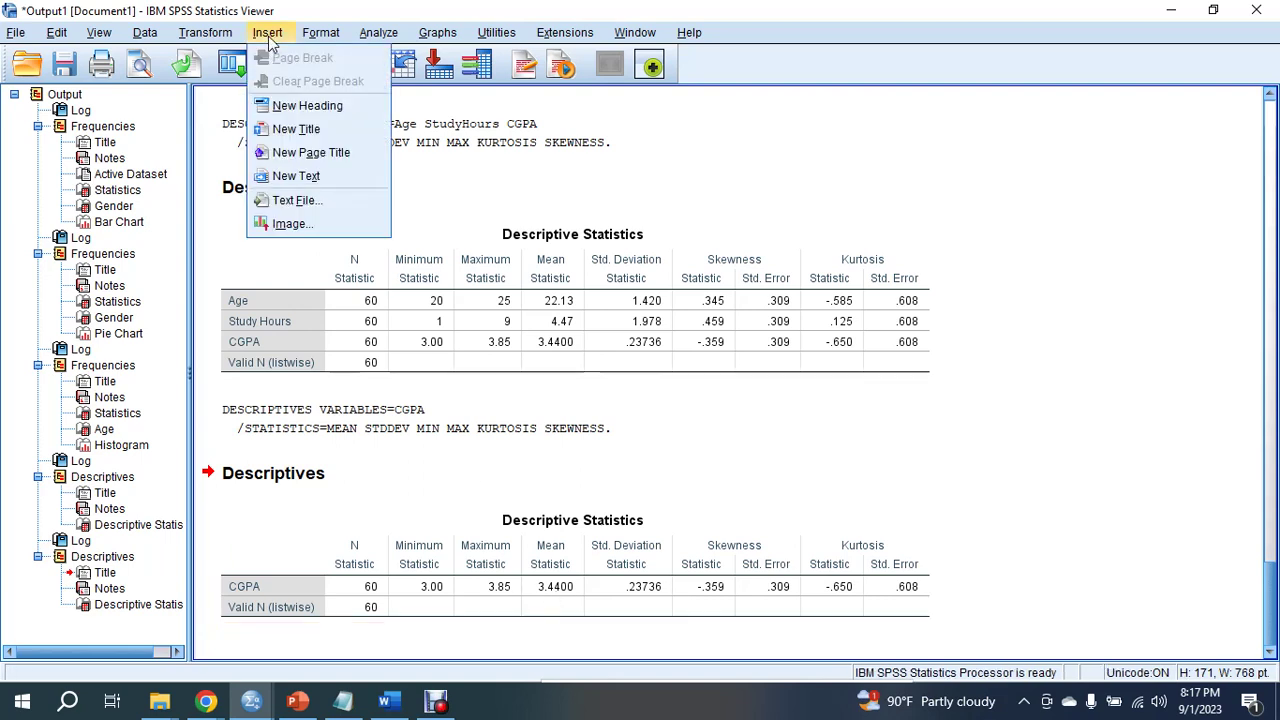
{"action": "left_click", "coordinate": [562, 586]}
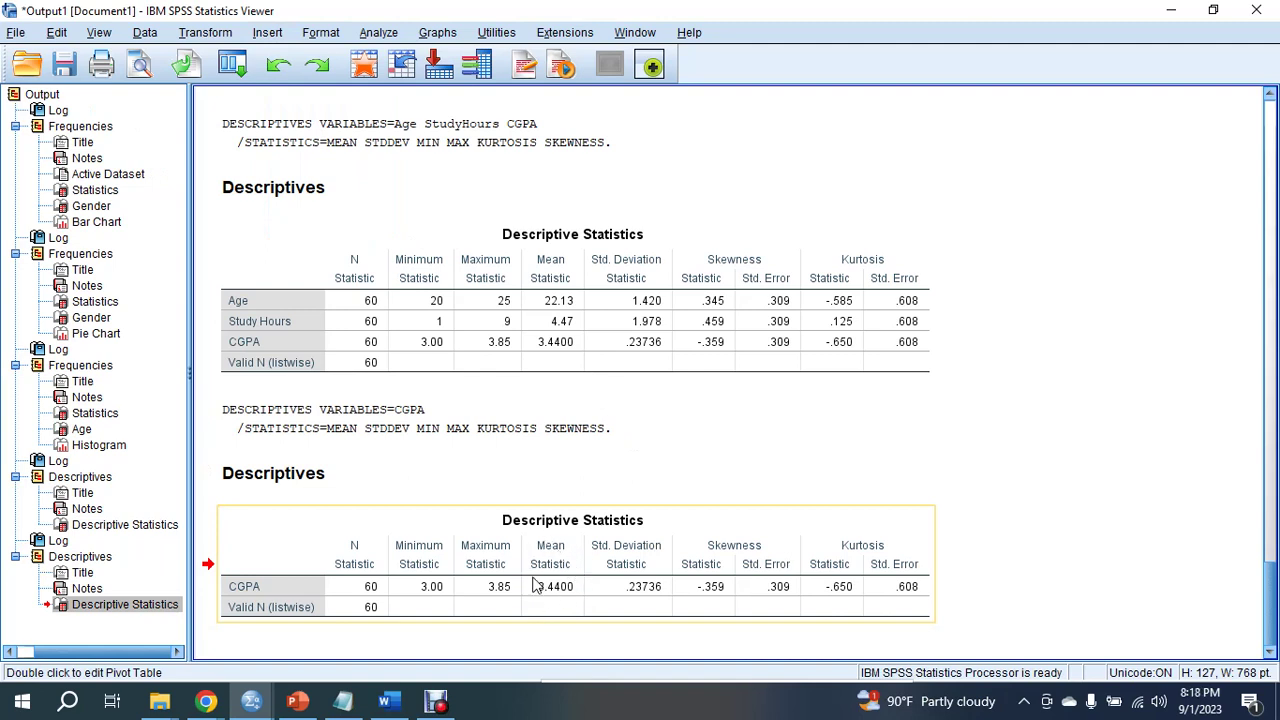
{"action": "left_click", "coordinate": [524, 641]}
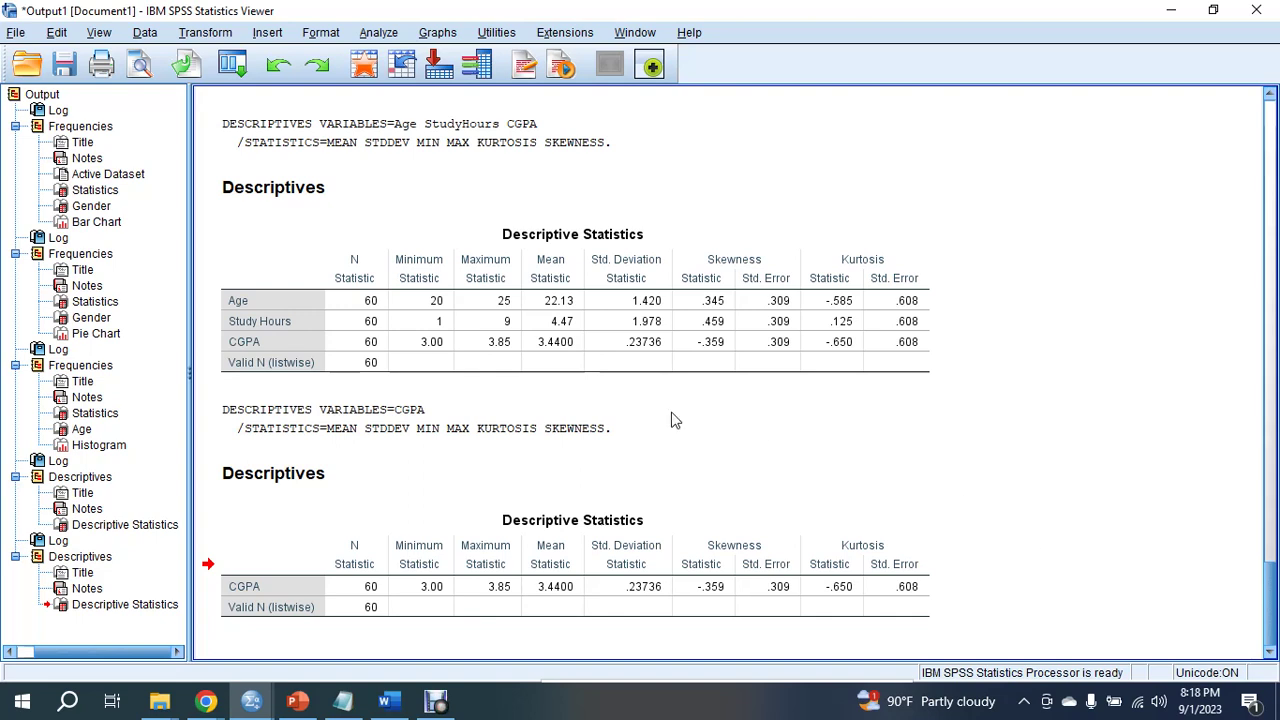
Start a One-Sample T Test and assign CGPA as the test variable
{"action": "left_click", "coordinate": [378, 32]}
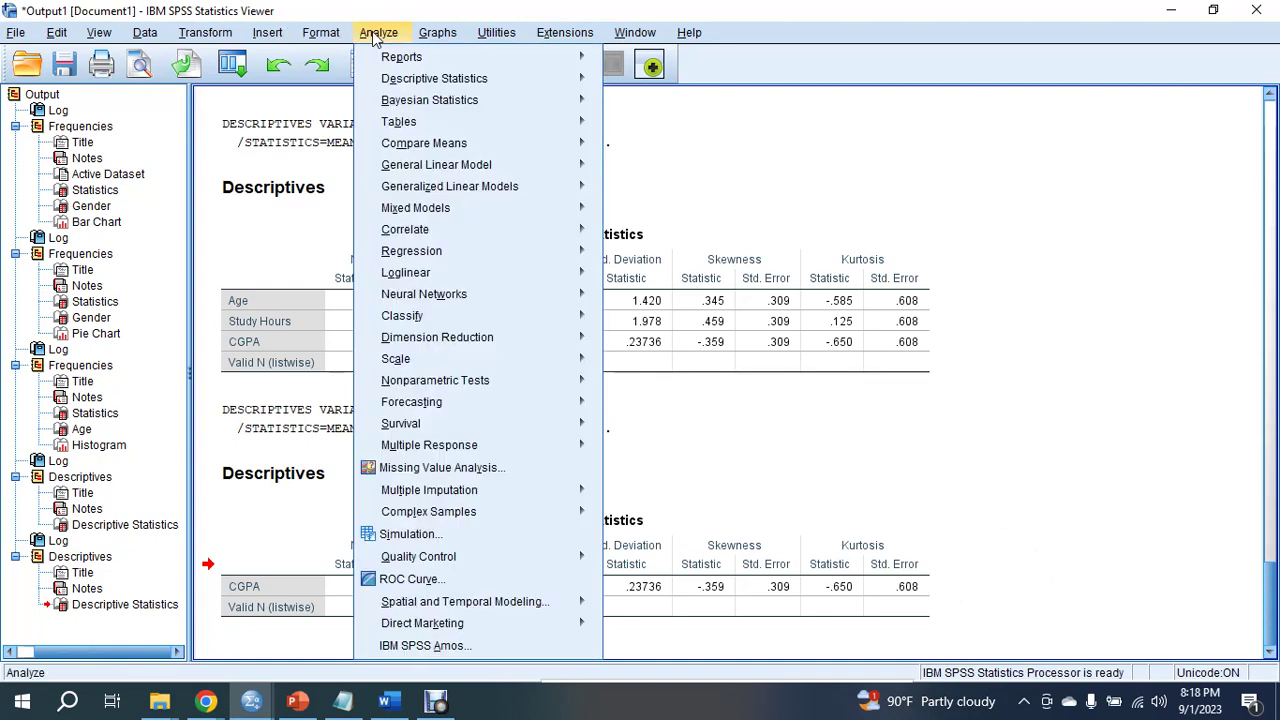
{"action": "mouse_move", "coordinate": [586, 146]}
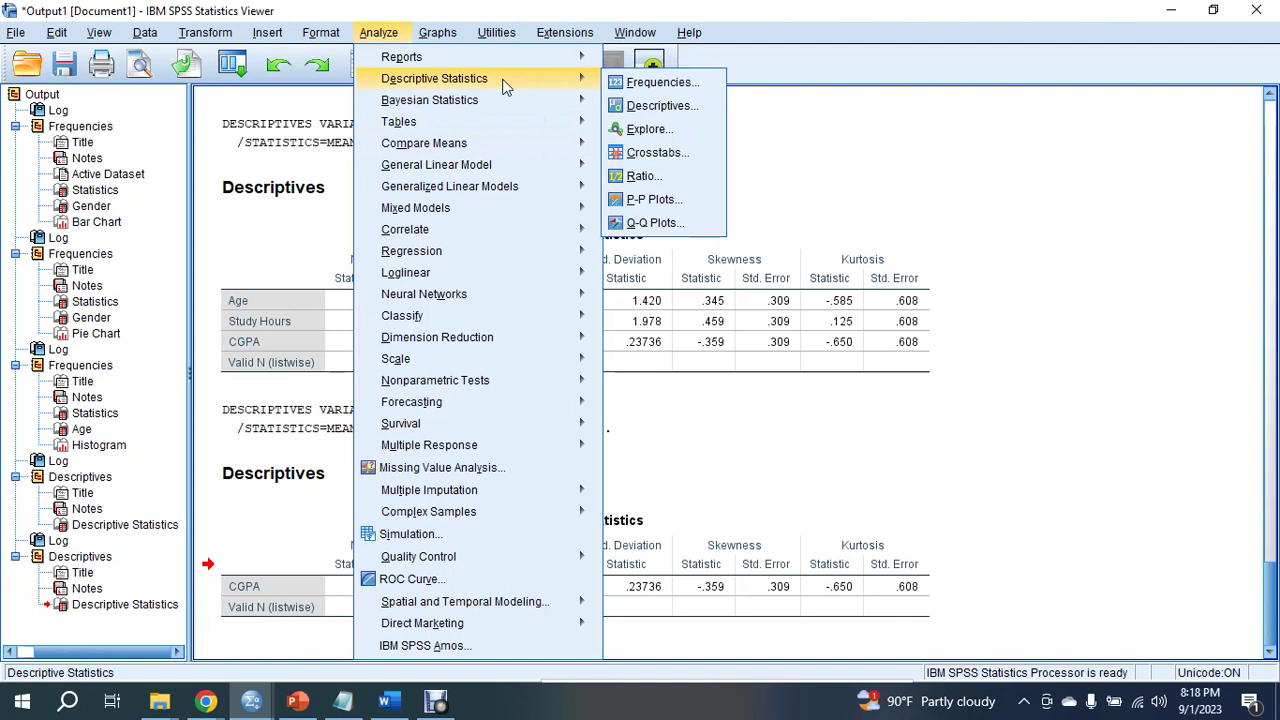
{"action": "mouse_move", "coordinate": [519, 158]}
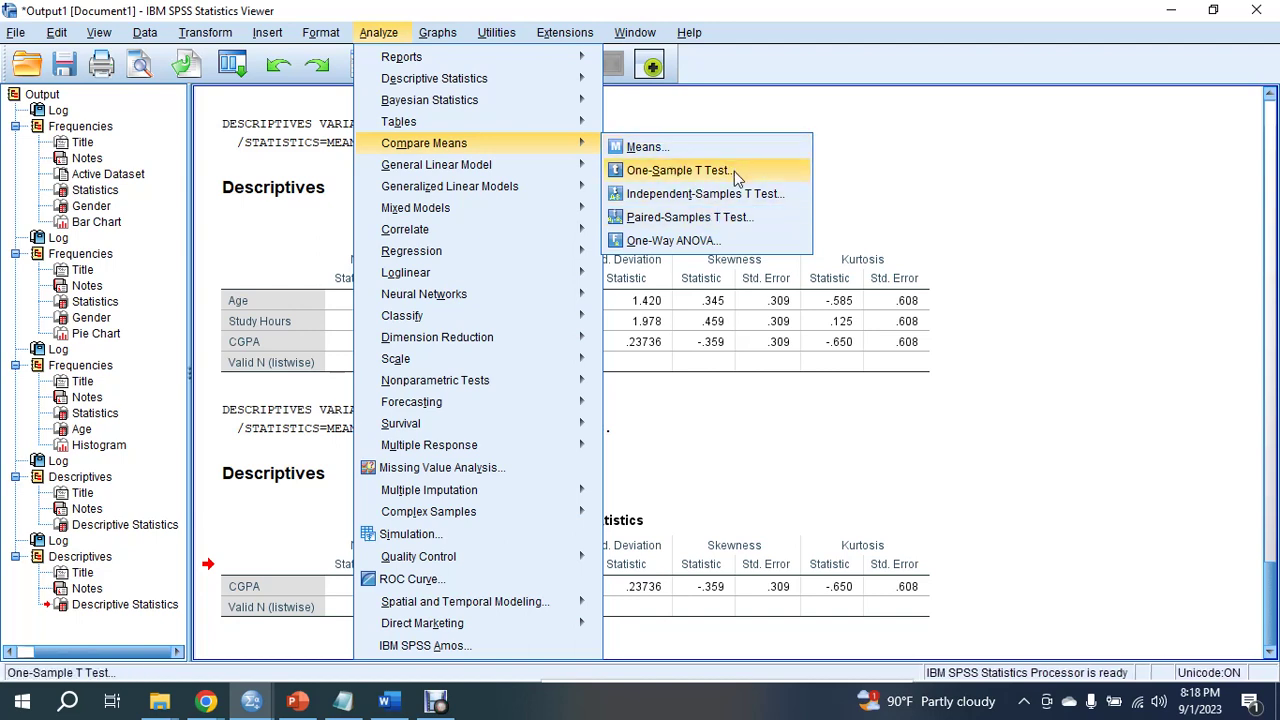
{"action": "left_click", "coordinate": [683, 172]}
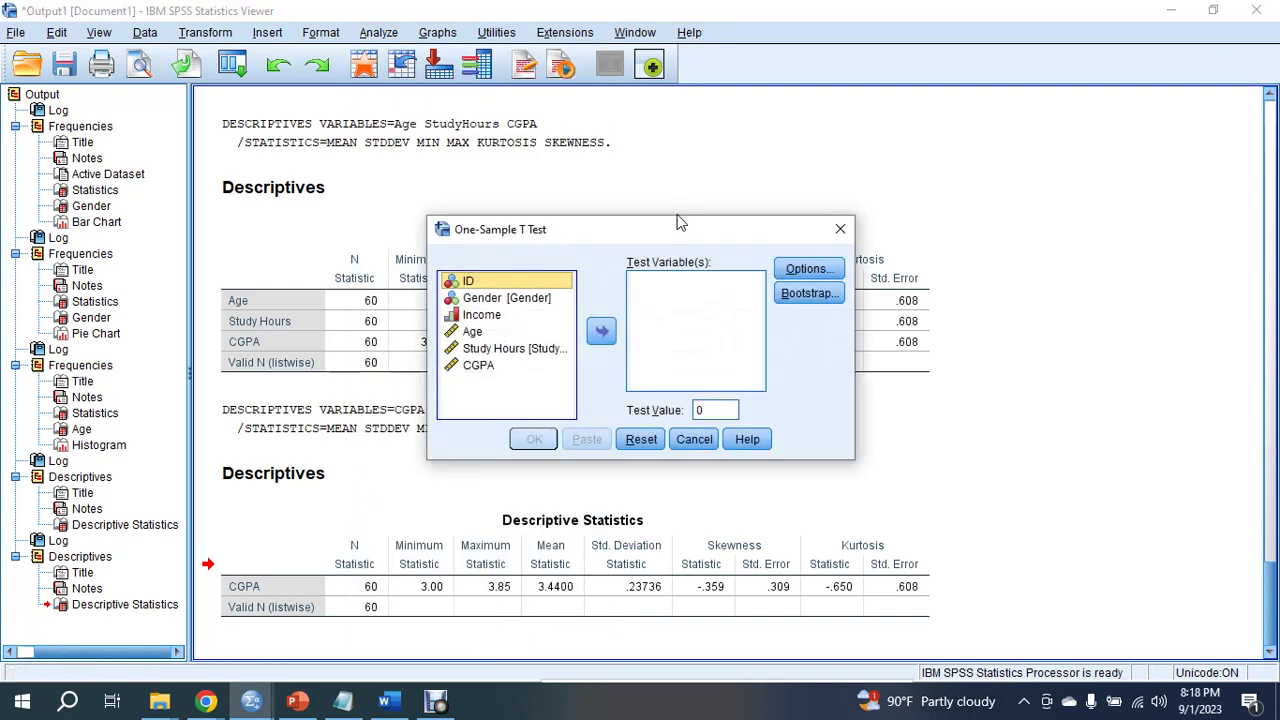
{"action": "left_click_drag", "start_coordinate": [677, 217], "coordinate": [618, 119]}
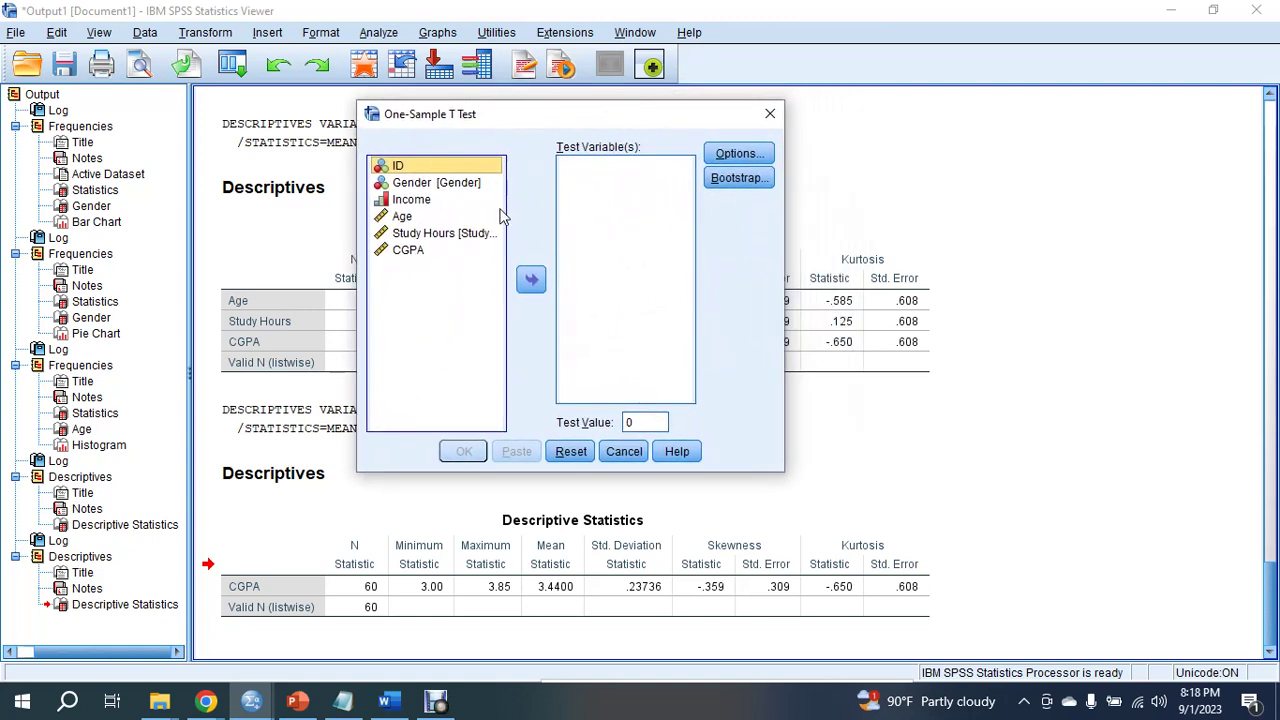
{"action": "left_click", "coordinate": [412, 250]}
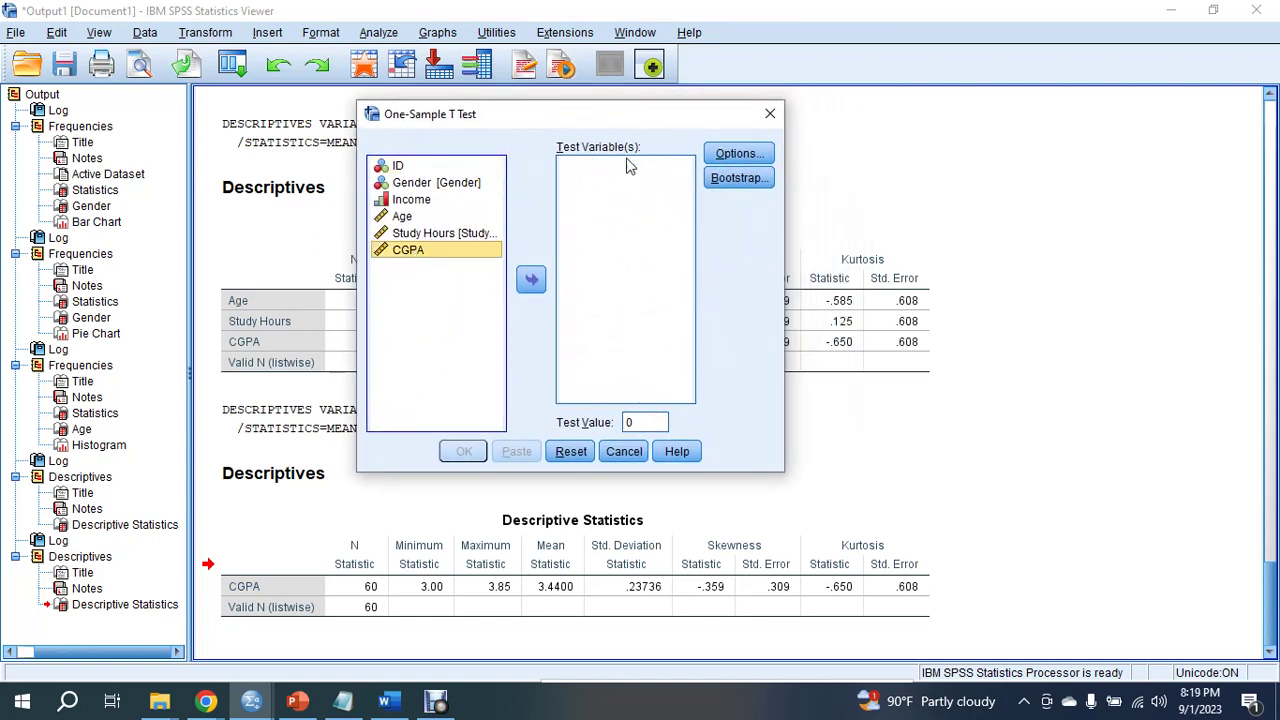
{"action": "left_click", "coordinate": [533, 280]}
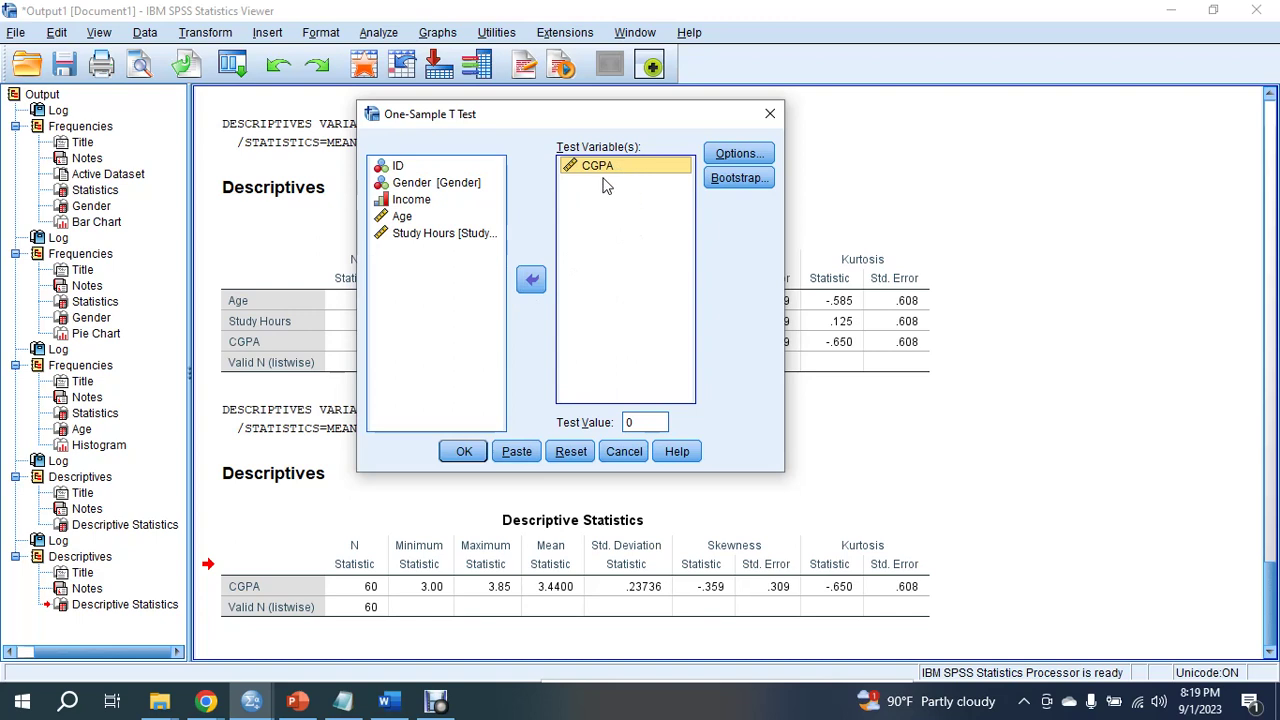
Set the test value to 3.5, check the test options without changing them, and run the One-Sample T Test
{"action": "left_click", "coordinate": [631, 420]}
{"action": "double_click", "coordinate": [640, 421]}
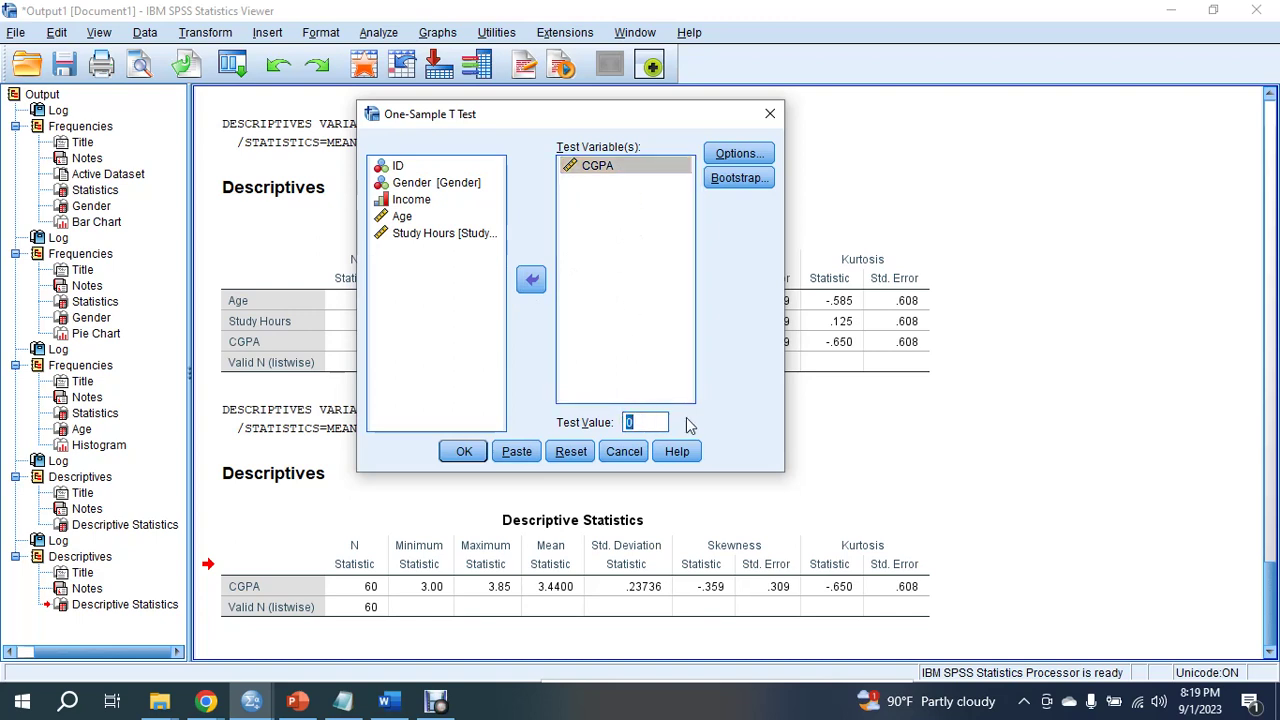
{"action": "type", "text": "3.5"}
{"action": "left_click", "coordinate": [739, 153]}
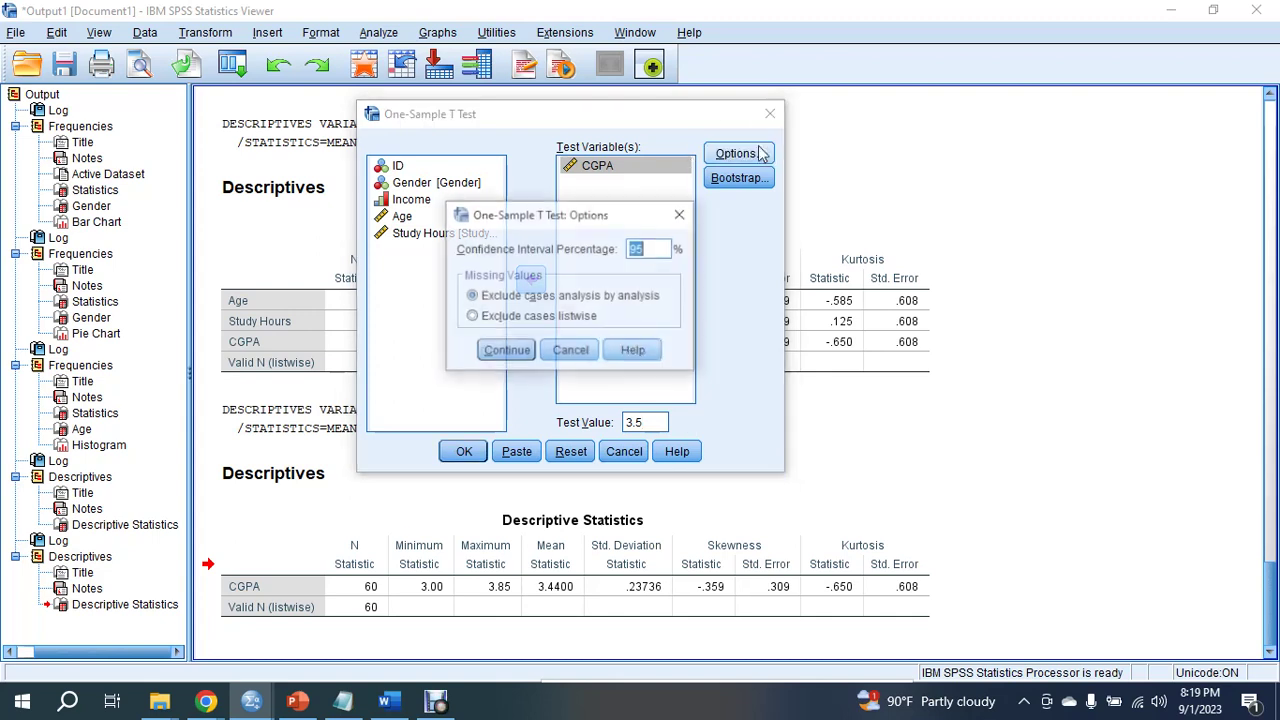
{"action": "left_click", "coordinate": [682, 215]}
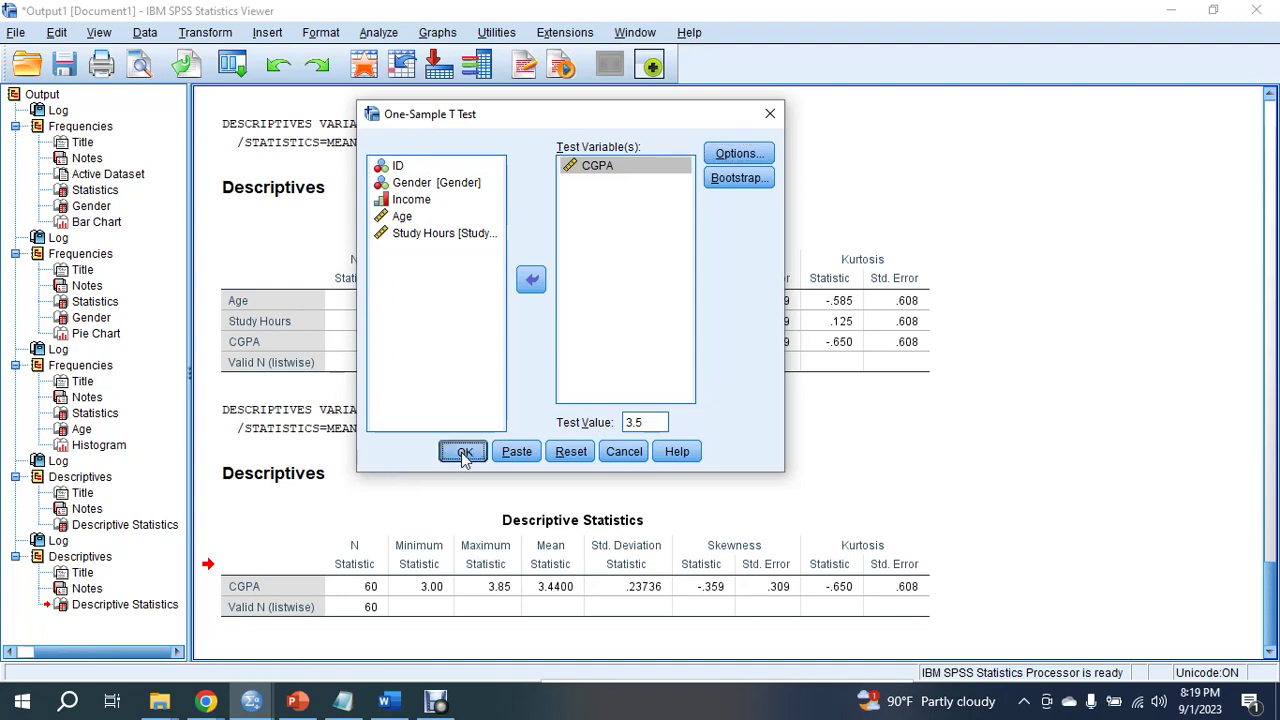
{"action": "left_click", "coordinate": [462, 451]}
{"action": "left_click", "coordinate": [483, 458]}
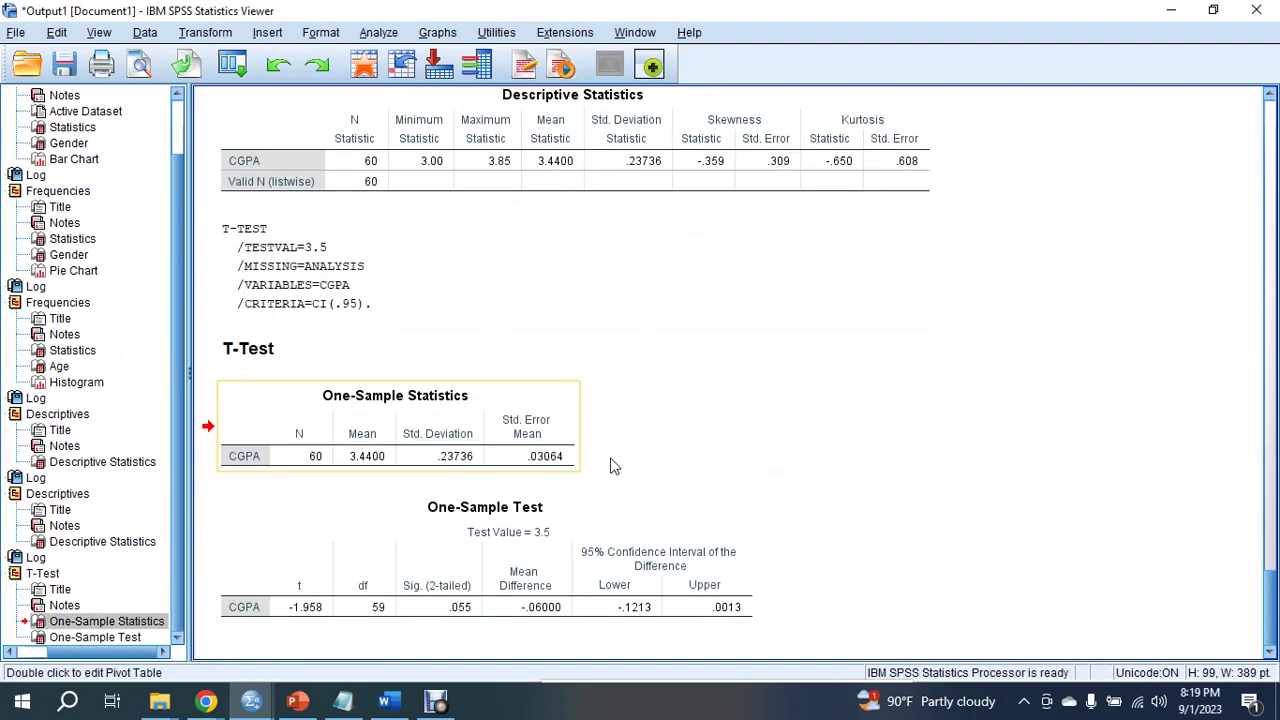
Select the One-Sample Statistics and One-Sample Test tables together in the T-Test output for copying
{"action": "left_click", "coordinate": [590, 612]}
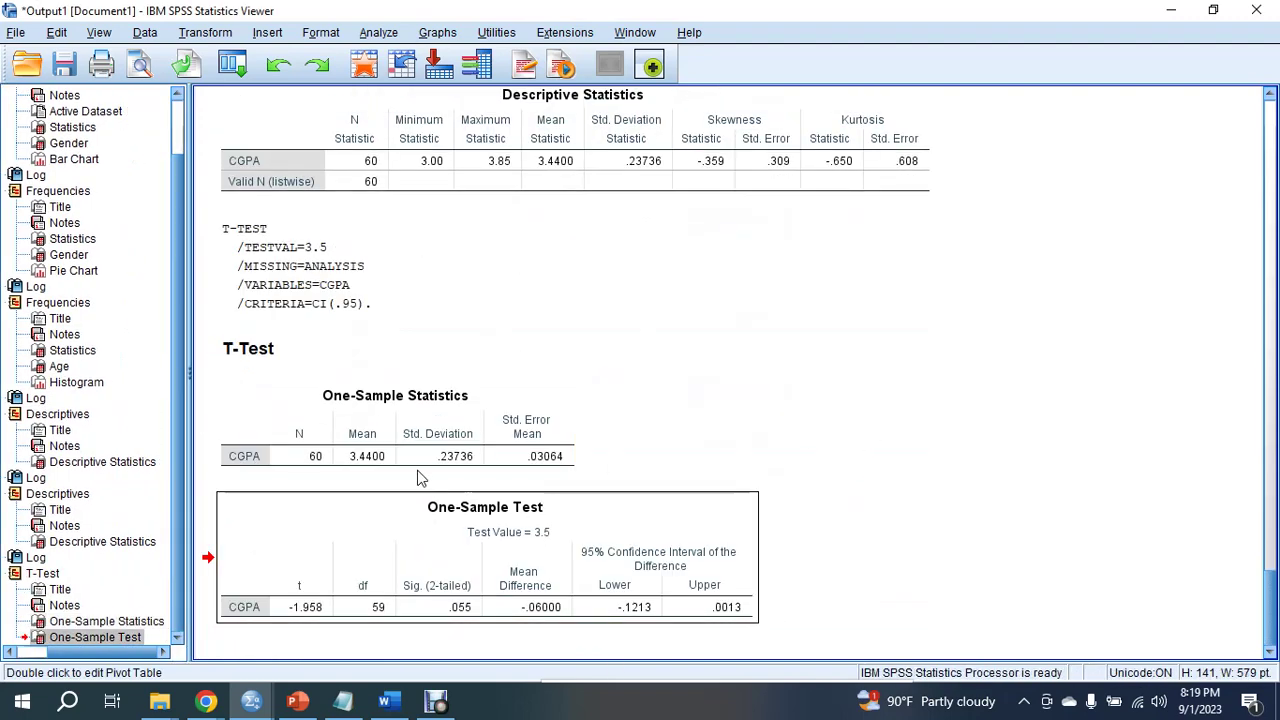
{"action": "left_click", "coordinate": [346, 462]}
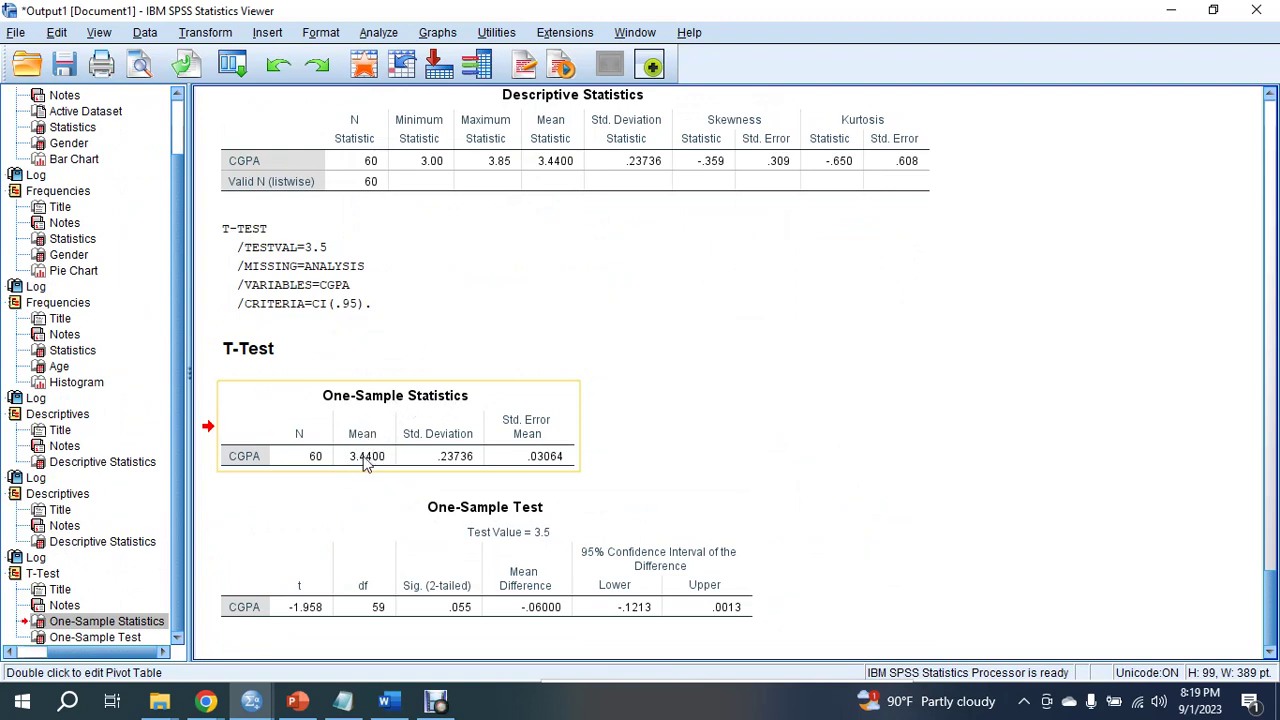
{"action": "left_click", "coordinate": [466, 524]}
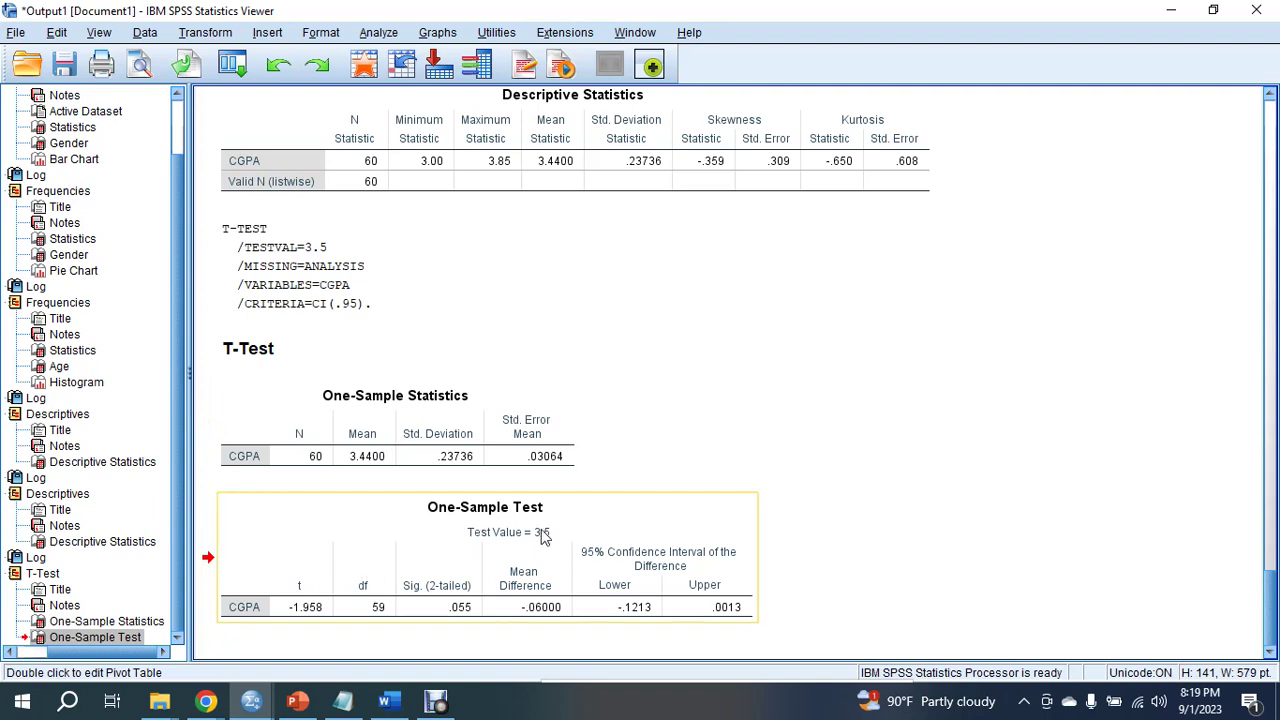
{"action": "left_click", "coordinate": [467, 446]}
{"action": "left_click", "coordinate": [470, 534]}
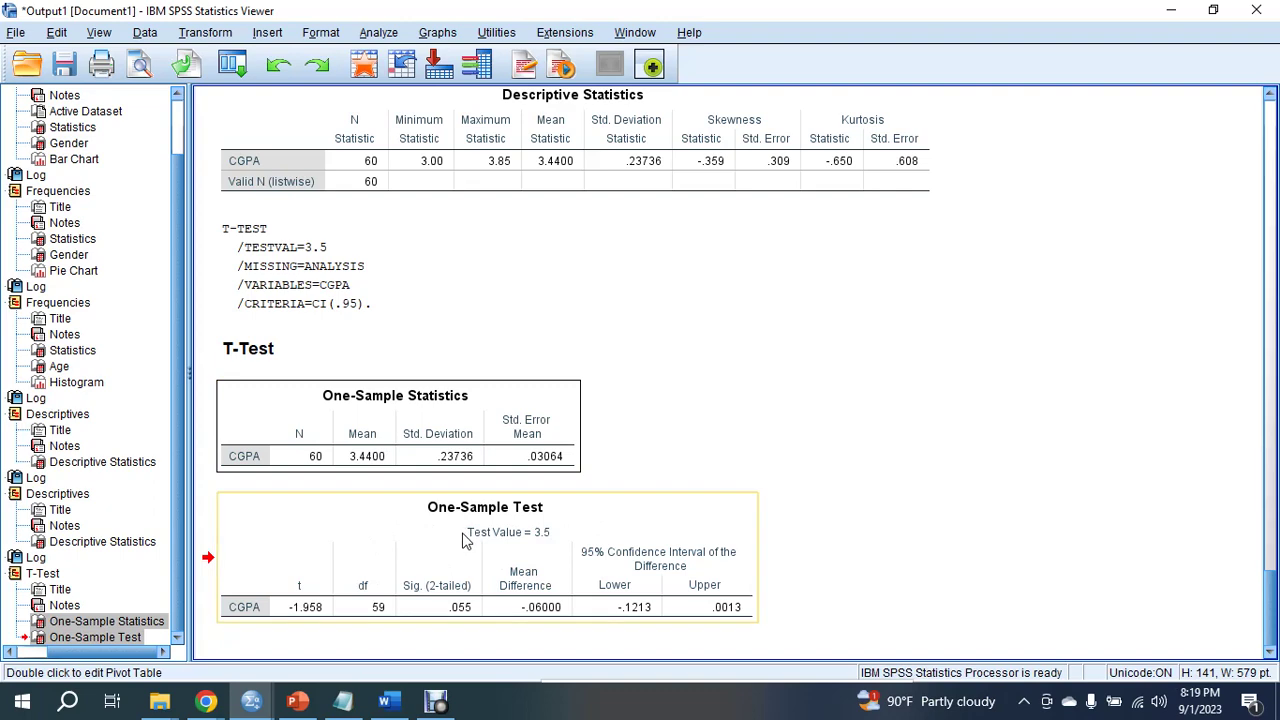
Switch to the Word document "# APA style reporting" and paste the copied output tables on blank lines below Table 3
{"action": "left_click", "coordinate": [384, 700]}
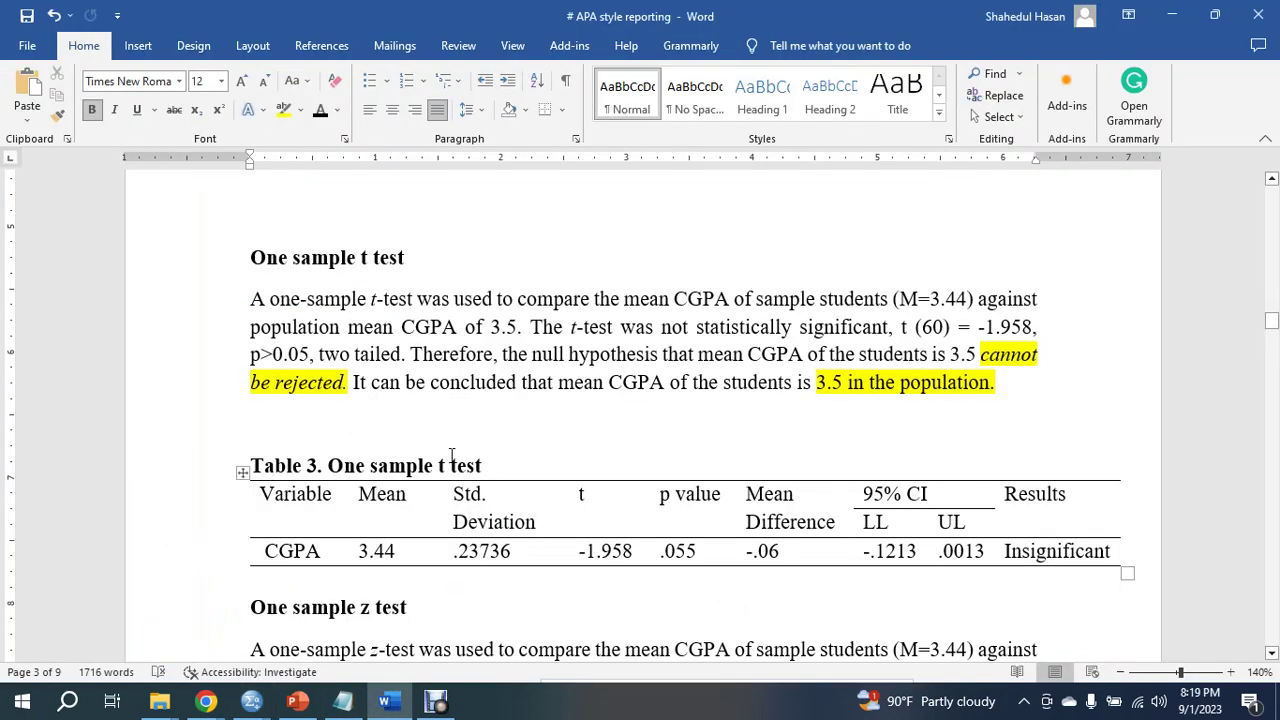
{"action": "scroll", "coordinate": [452, 455], "scroll_direction": "down", "scroll_amount": 1}
{"action": "scroll", "coordinate": [452, 455], "scroll_direction": "down", "scroll_amount": 2}
{"action": "left_click", "coordinate": [306, 465]}
{"action": "key", "text": "Return"}
{"action": "key", "text": "Return"}
{"action": "key", "text": "Return"}
{"action": "key", "text": "Return"}
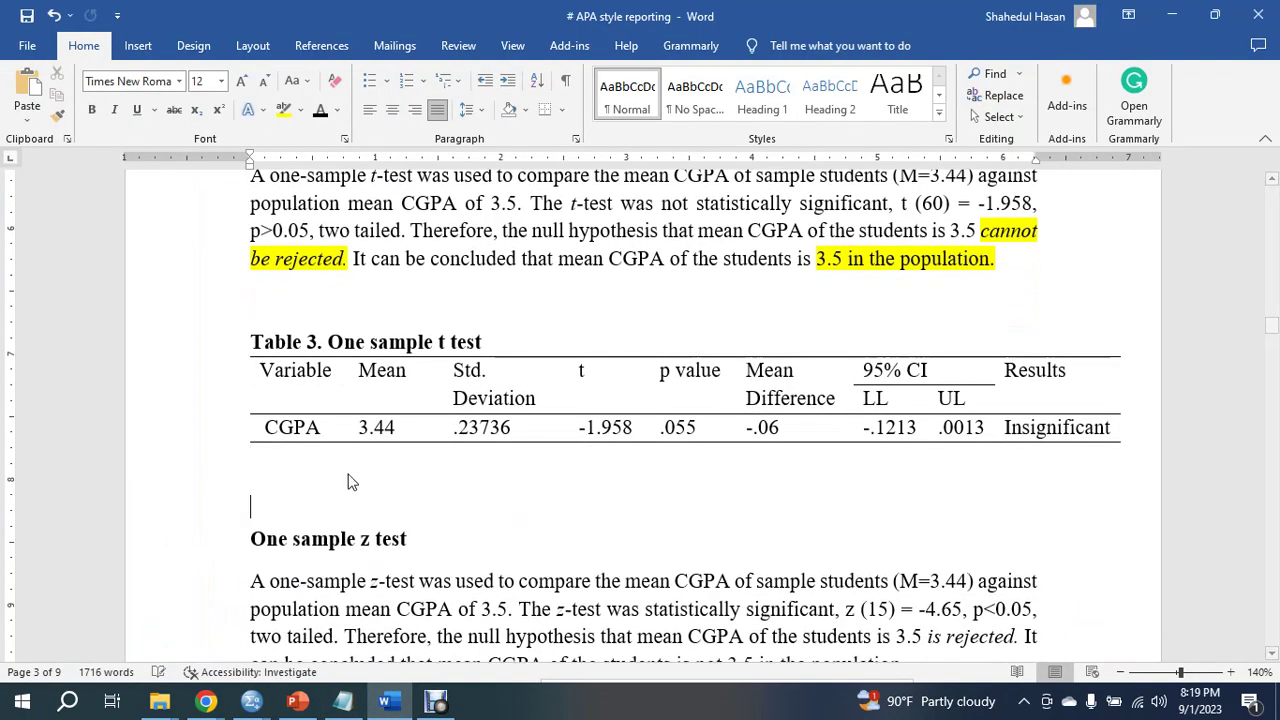
{"action": "key", "text": "ctrl+v"}
Compare the layout and CGPA values of Table 3 with the pasted One-Sample Statistics and One-Sample Test tables
{"action": "scroll", "coordinate": [526, 506], "scroll_direction": "up", "scroll_amount": 5}
{"action": "scroll", "coordinate": [513, 655], "scroll_direction": "down", "scroll_amount": 3}
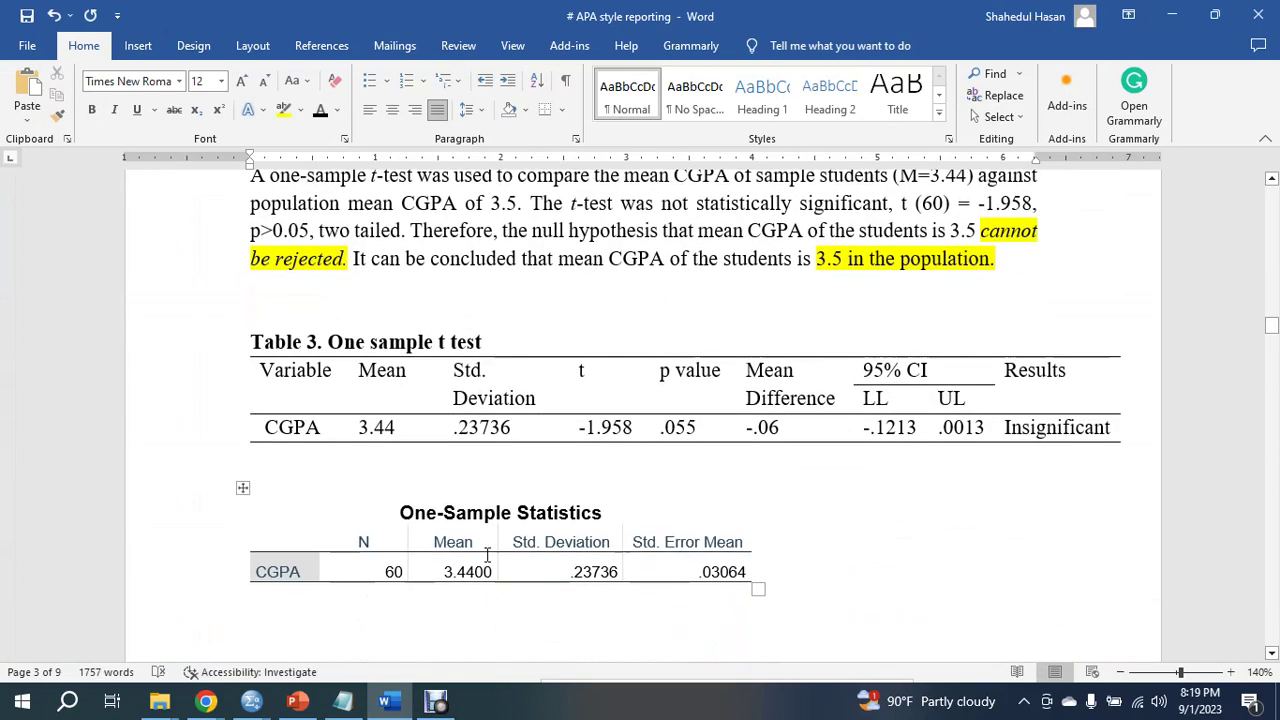
{"action": "scroll", "coordinate": [409, 386], "scroll_direction": "down", "scroll_amount": 14}
{"action": "scroll", "coordinate": [469, 479], "scroll_direction": "up", "scroll_amount": 11}
{"action": "scroll", "coordinate": [469, 479], "scroll_direction": "up", "scroll_amount": 4}
{"action": "left_click", "coordinate": [492, 419]}
{"action": "left_click", "coordinate": [243, 398]}
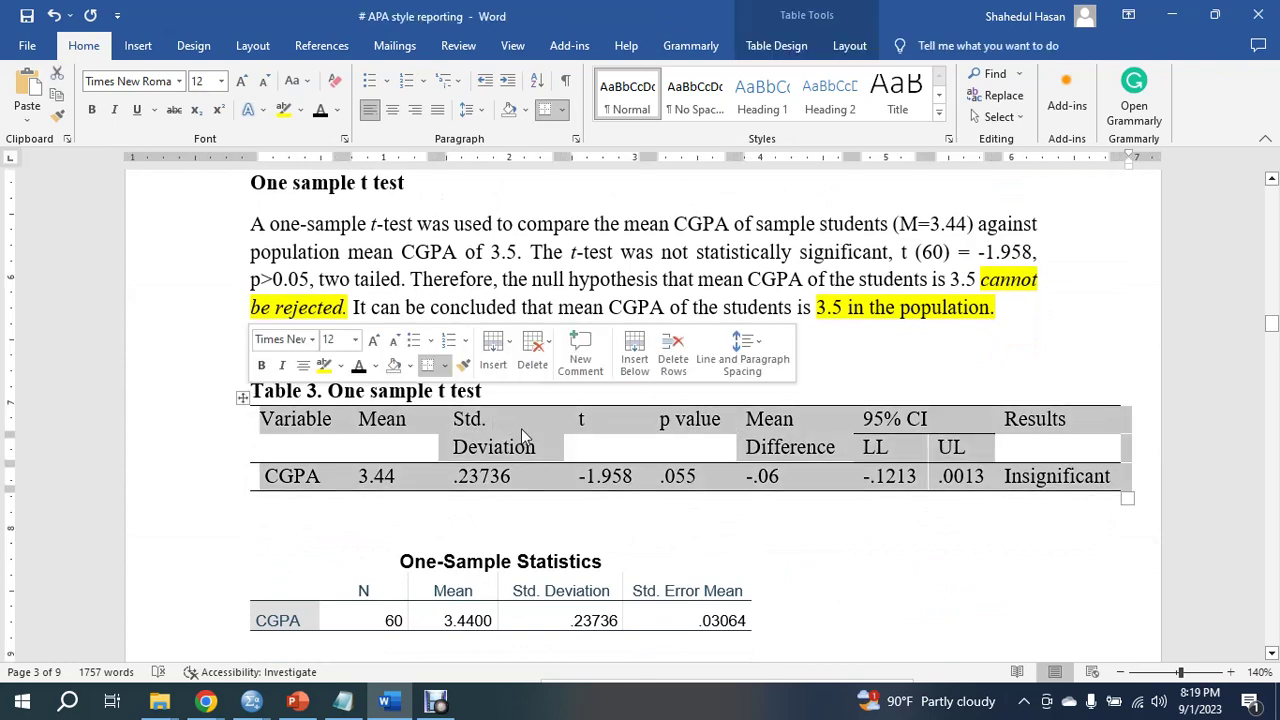
{"action": "left_click", "coordinate": [535, 450]}
{"action": "scroll", "coordinate": [558, 540], "scroll_direction": "down", "scroll_amount": 6}
{"action": "scroll", "coordinate": [560, 537], "scroll_direction": "up", "scroll_amount": 6}
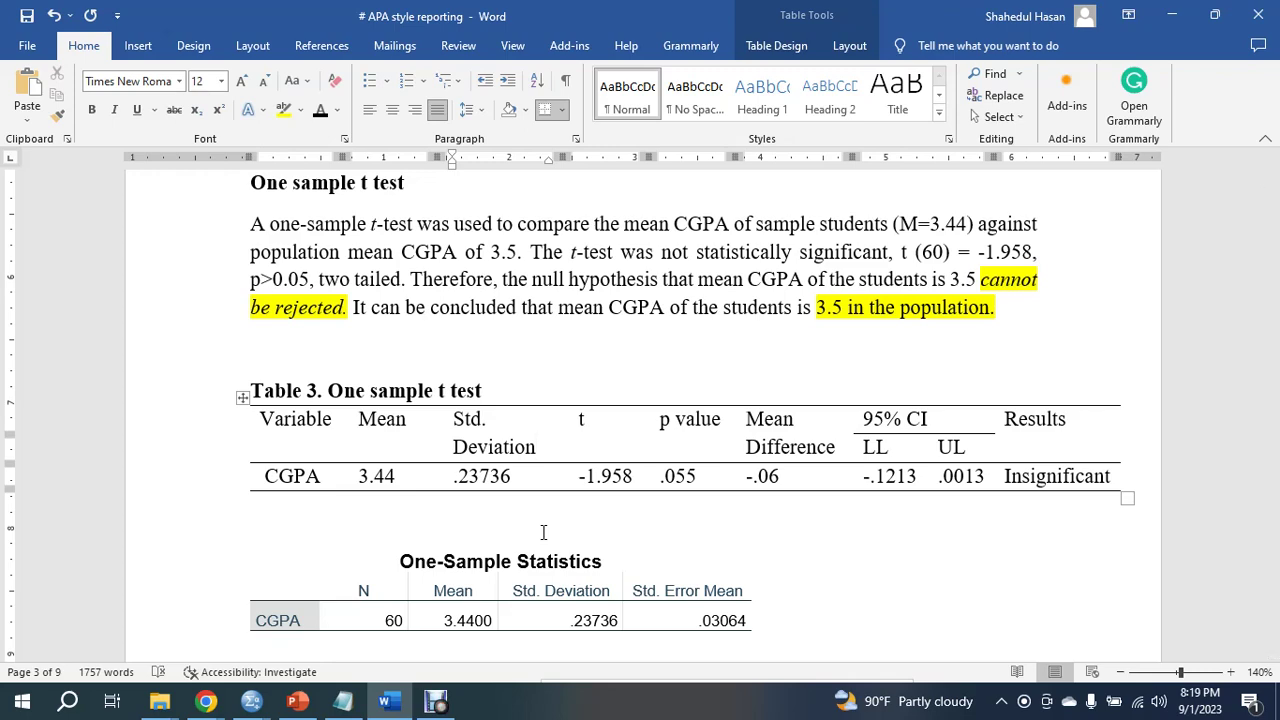
{"action": "scroll", "coordinate": [450, 480], "scroll_direction": "down", "scroll_amount": 2}
{"action": "scroll", "coordinate": [366, 434], "scroll_direction": "up", "scroll_amount": 2}
{"action": "scroll", "coordinate": [313, 352], "scroll_direction": "down", "scroll_amount": 2}
{"action": "left_click", "coordinate": [313, 352]}
{"action": "left_click", "coordinate": [390, 350]}
{"action": "left_click_drag", "start_coordinate": [393, 305], "coordinate": [394, 370]}
{"action": "left_click", "coordinate": [388, 355]}
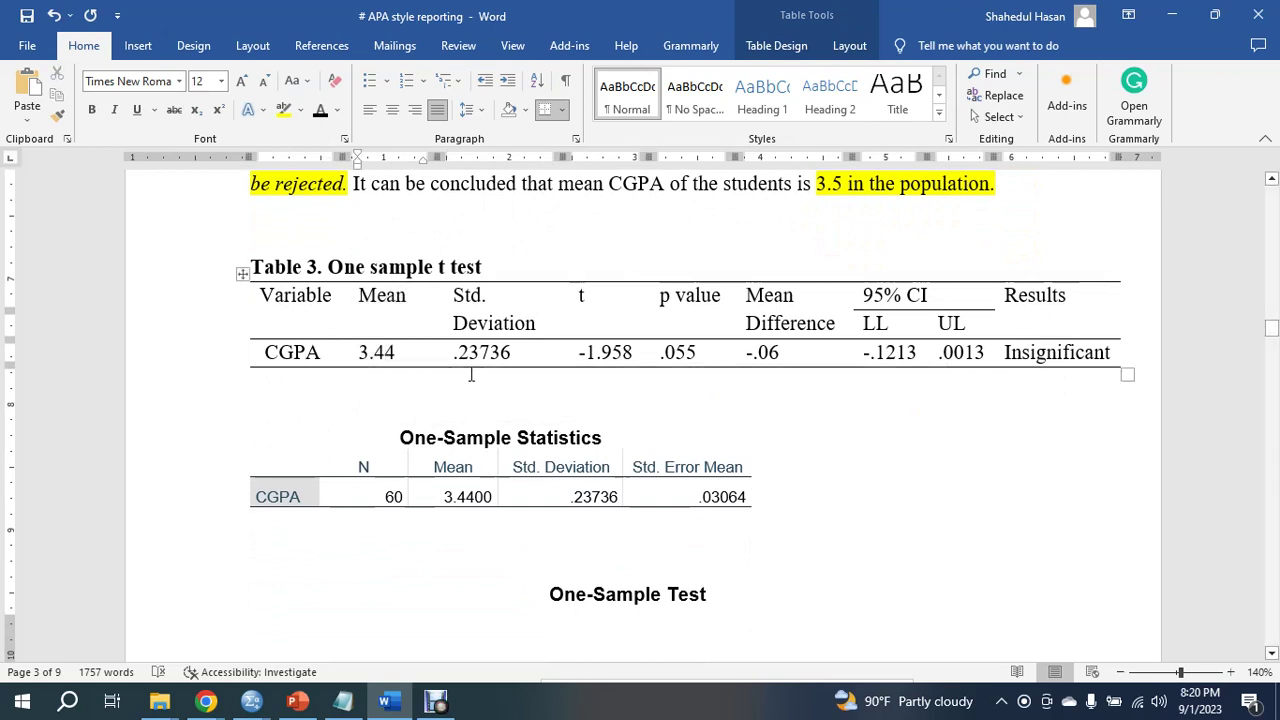
Delete the pasted One-Sample Statistics table from below Table 3
{"action": "left_click", "coordinate": [576, 492]}
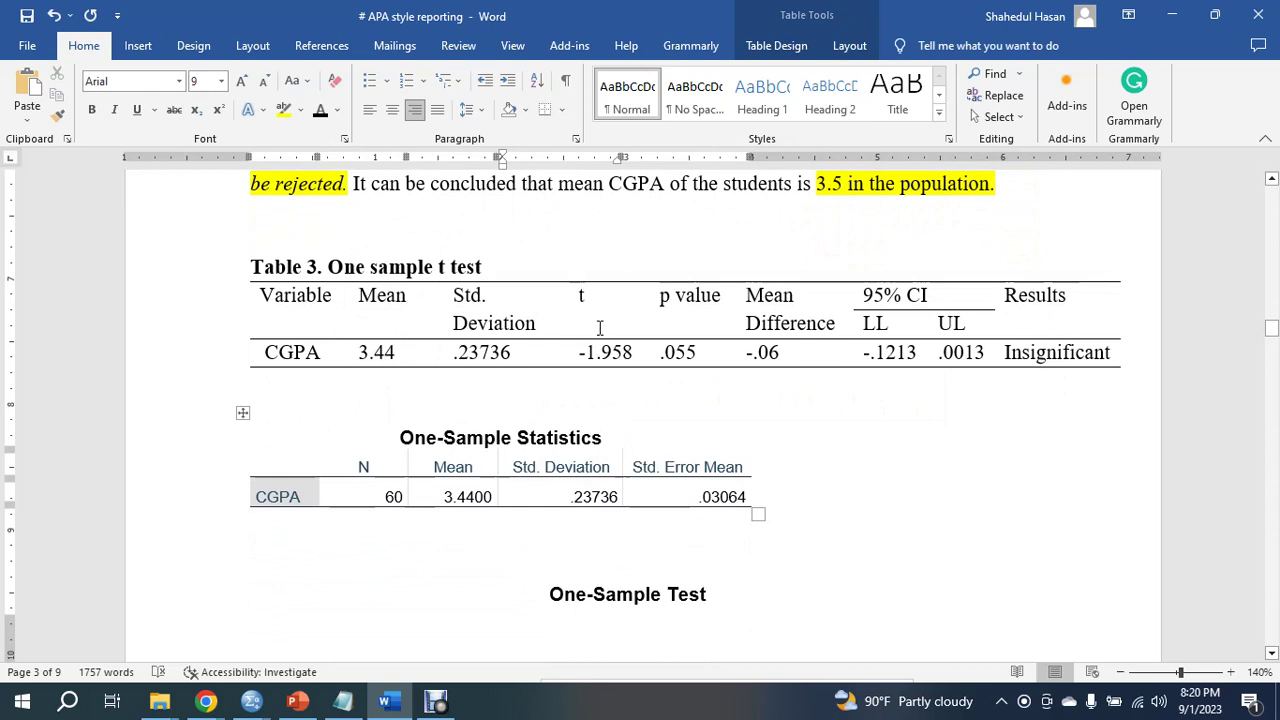
{"action": "left_click", "coordinate": [242, 412]}
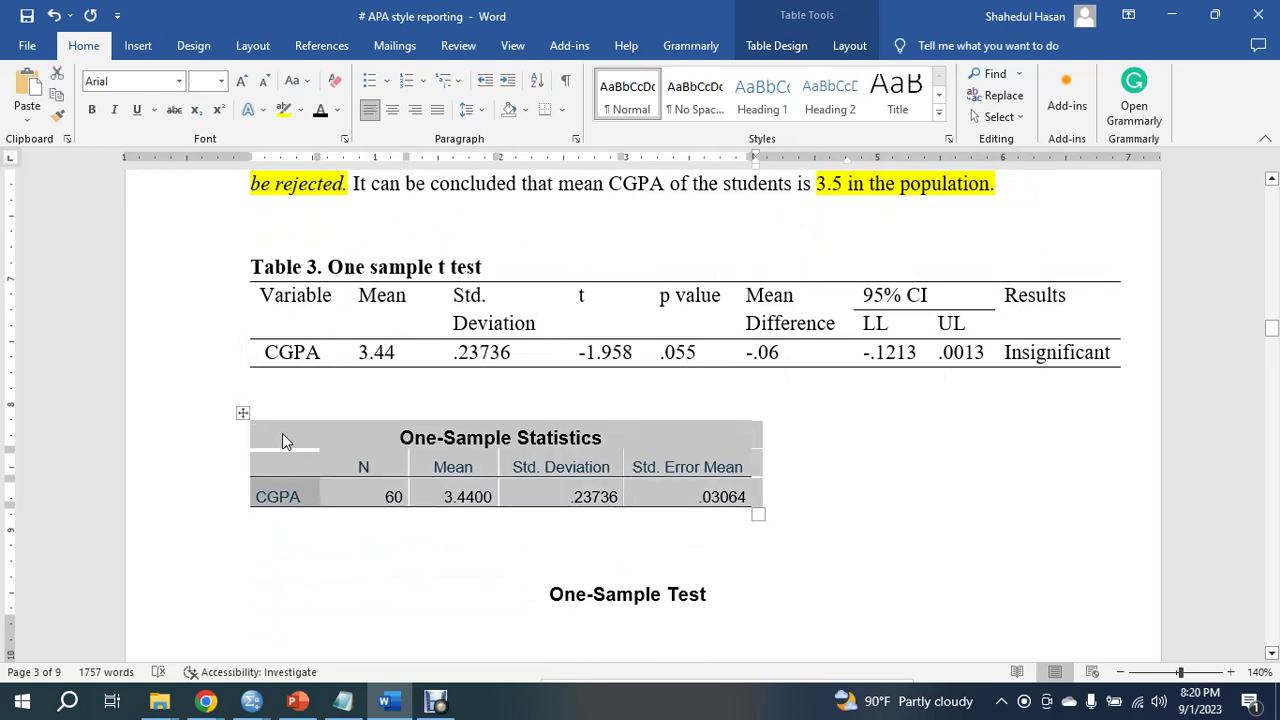
{"action": "key", "text": "BackSpace"}
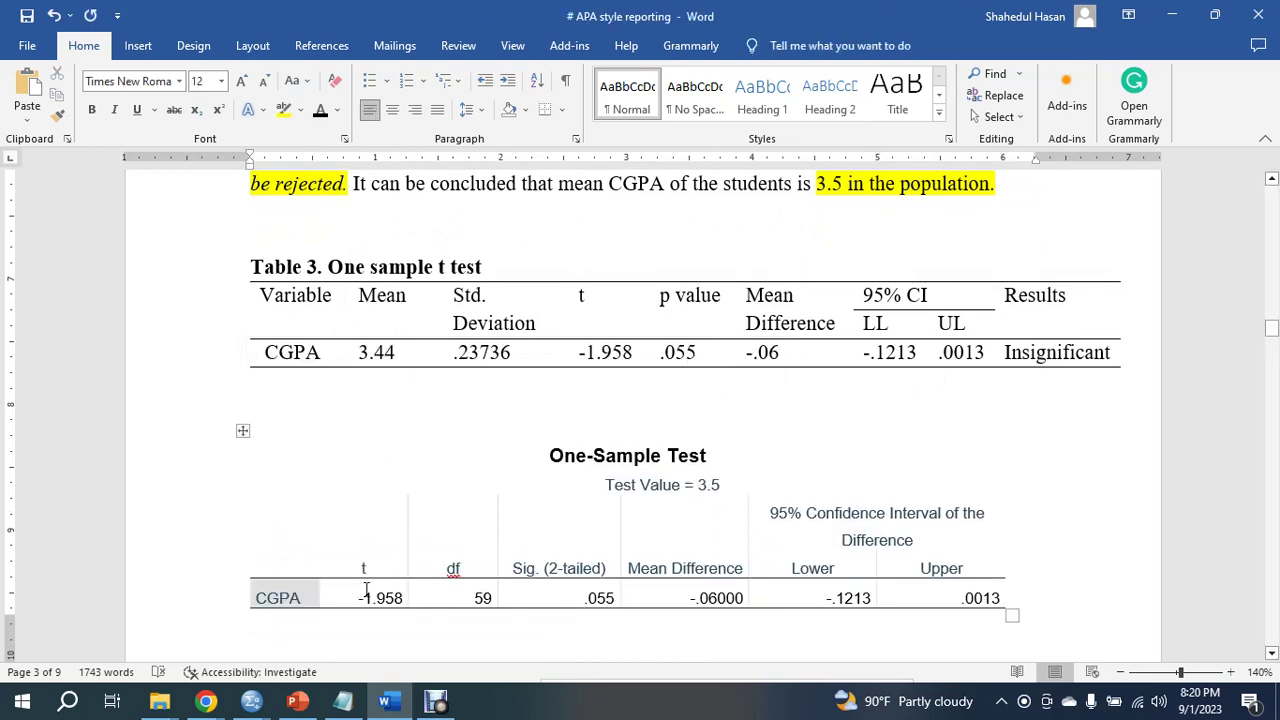
Highlight the CGPA t value in the pasted One-Sample Test table in yellow
{"action": "left_click_drag", "start_coordinate": [358, 593], "coordinate": [404, 594]}
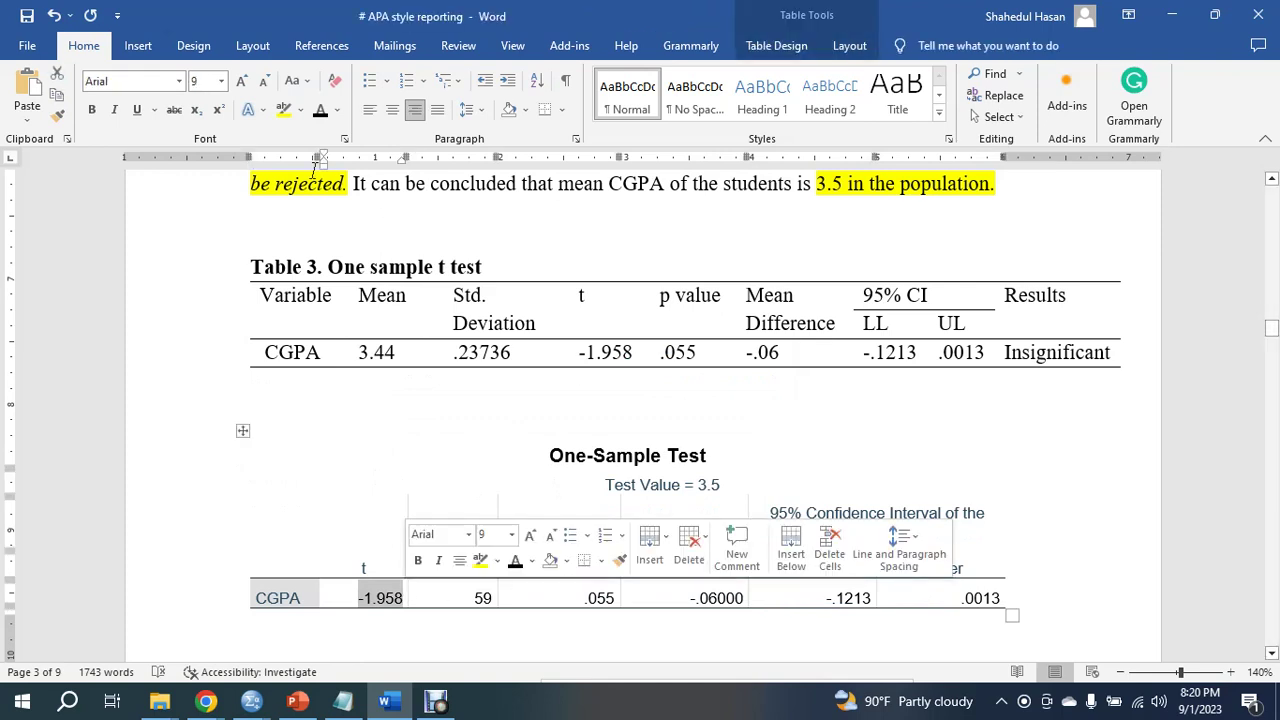
{"action": "left_click", "coordinate": [280, 110]}
{"action": "left_click", "coordinate": [557, 306]}
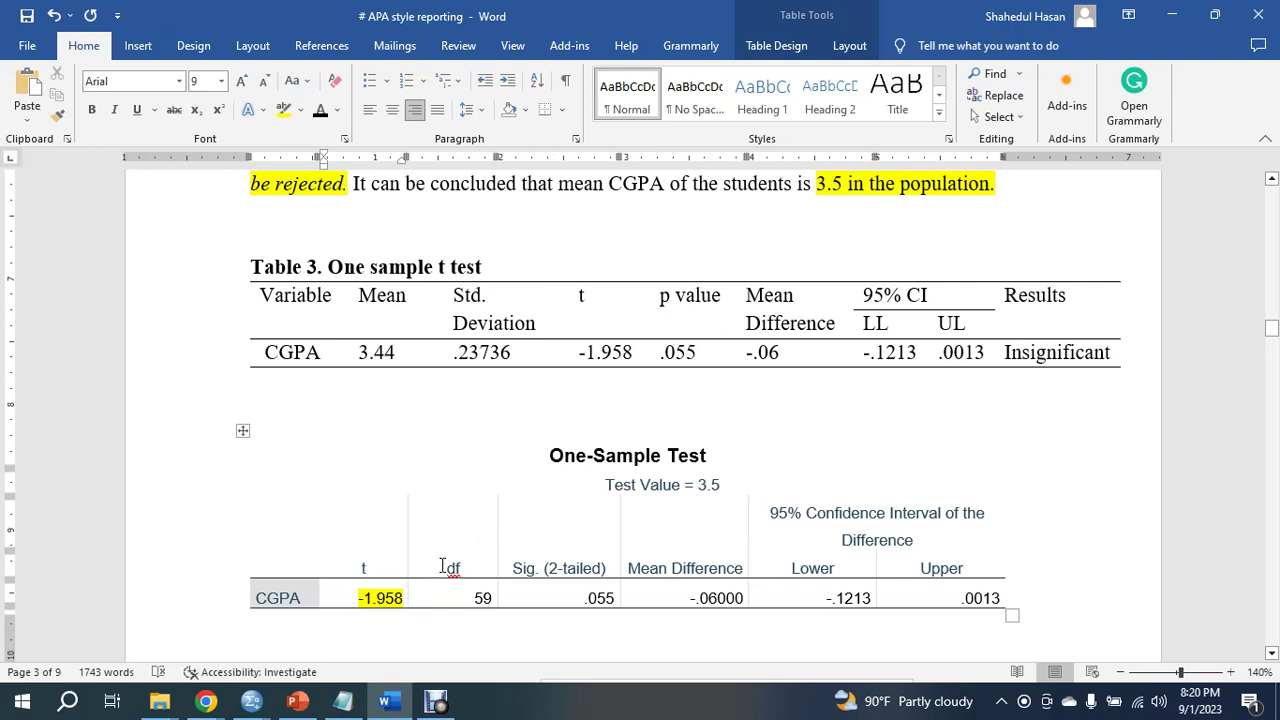
{"action": "left_click_drag", "start_coordinate": [472, 598], "coordinate": [492, 598]}
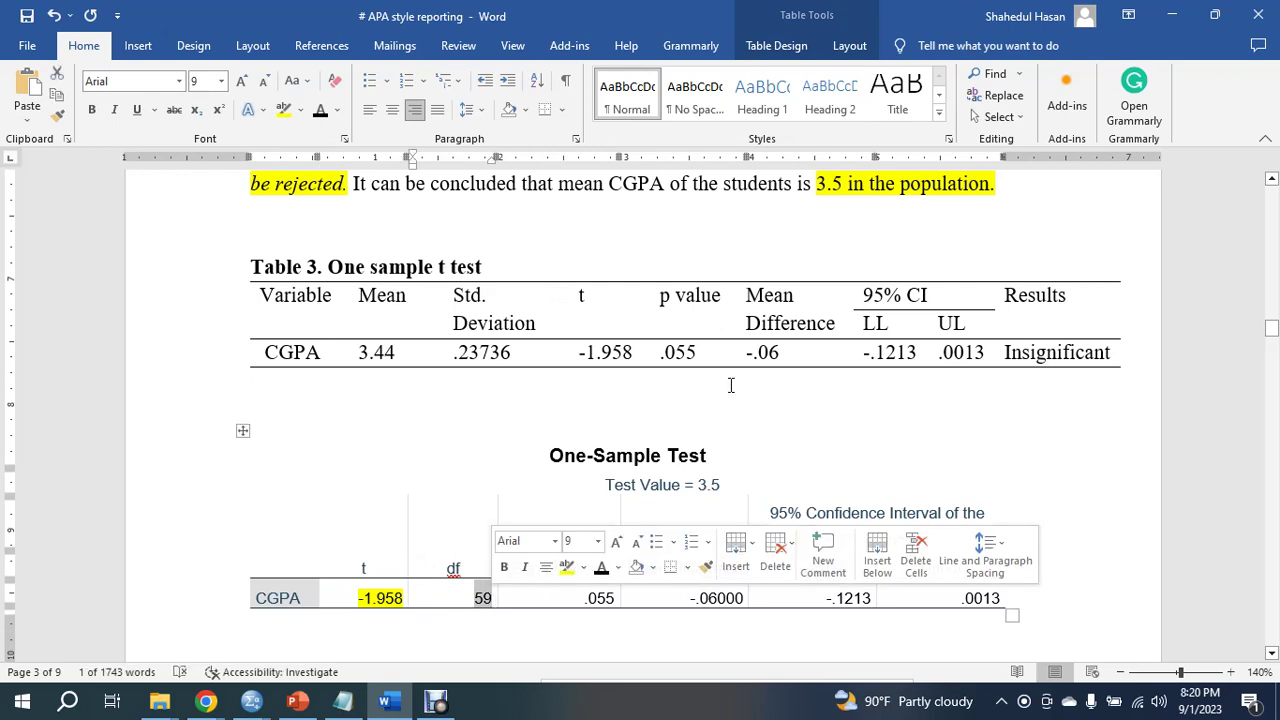
{"action": "left_click", "coordinate": [474, 598]}
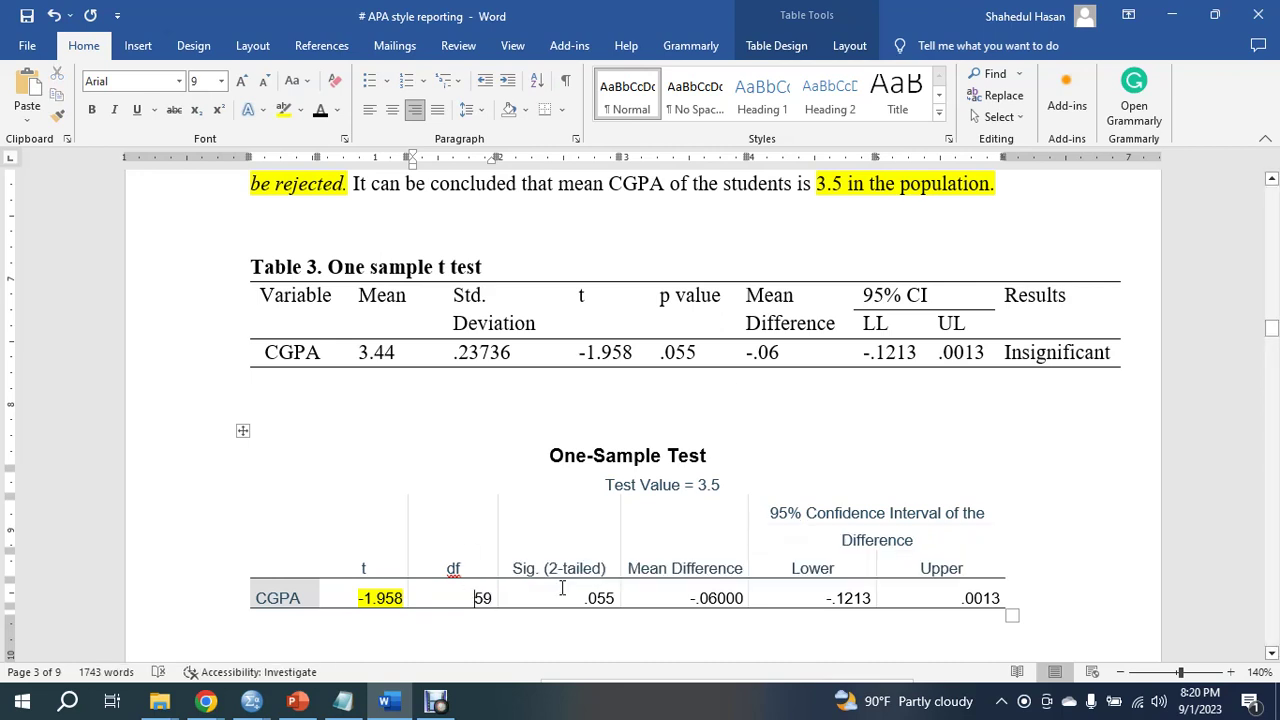
Highlight the Sig. (2-tailed) header and CGPA value, plus the t header, in yellow in the One-Sample Test table
{"action": "left_click_drag", "start_coordinate": [535, 570], "coordinate": [590, 598]}
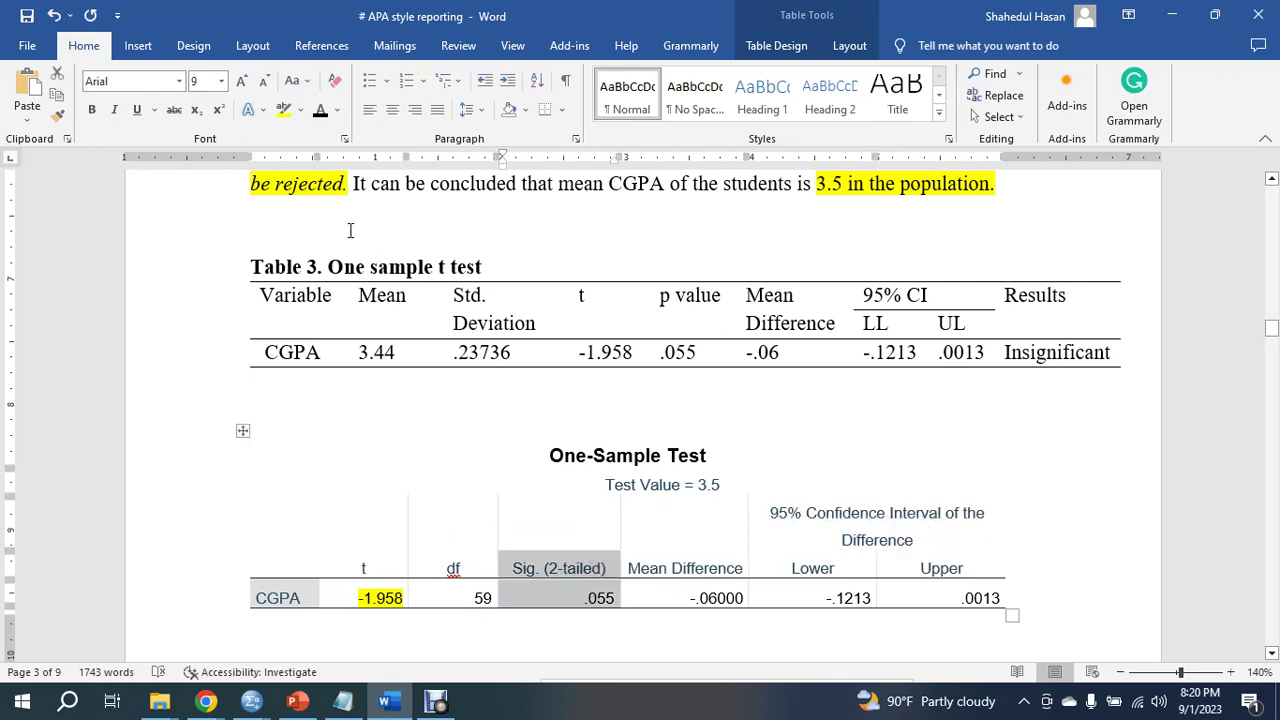
{"action": "left_click", "coordinate": [289, 111]}
{"action": "left_click_drag", "start_coordinate": [366, 570], "coordinate": [380, 598]}
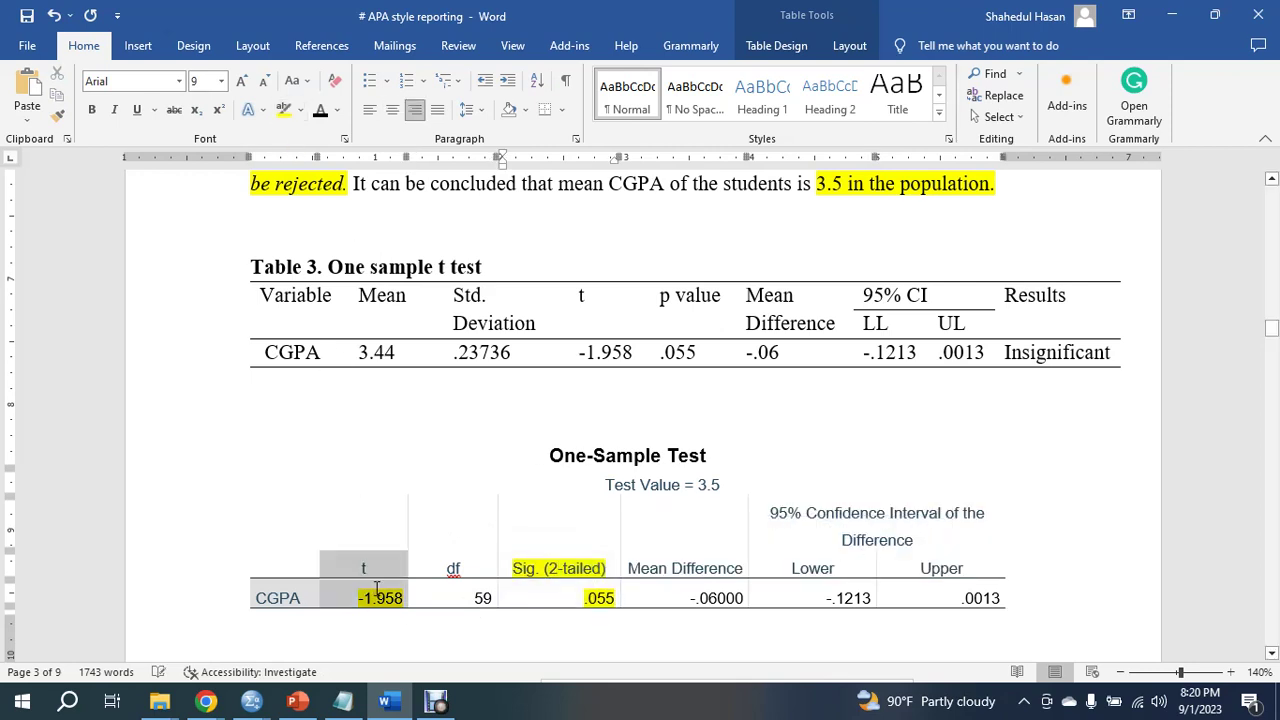
{"action": "left_click", "coordinate": [289, 111]}
Highlight the t and p value headers and their CGPA values in Table 3 in yellow
{"action": "scroll", "coordinate": [465, 567], "scroll_direction": "up", "scroll_amount": 2, "text": "ctrl"}
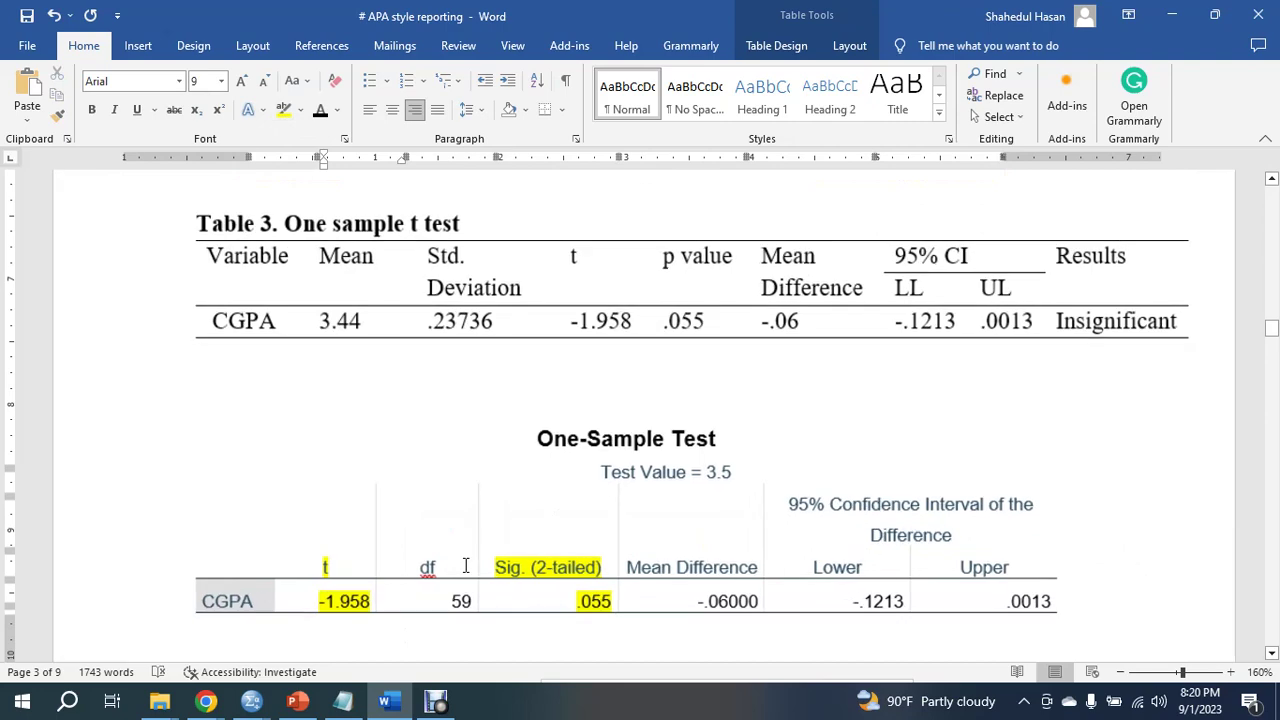
{"action": "scroll", "coordinate": [465, 565], "scroll_direction": "down", "scroll_amount": 2}
{"action": "scroll", "coordinate": [545, 511], "scroll_direction": "up", "scroll_amount": 1}
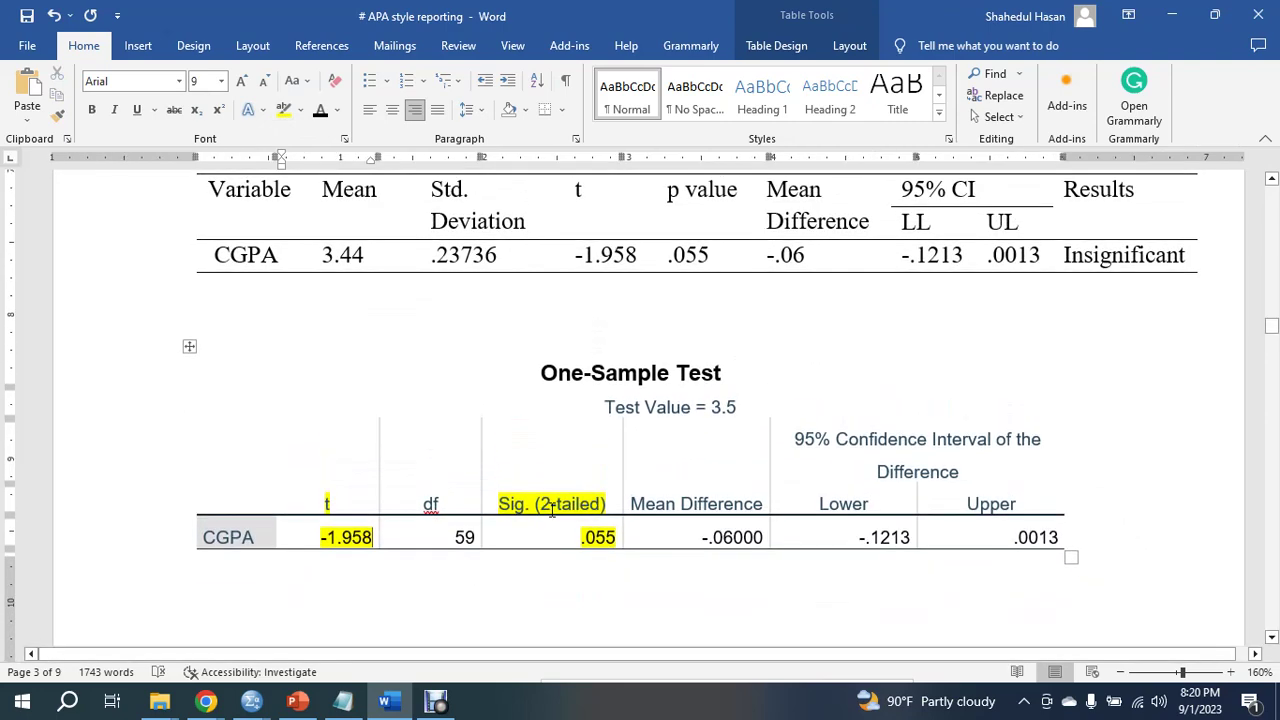
{"action": "scroll", "coordinate": [571, 526], "scroll_direction": "up", "scroll_amount": 2}
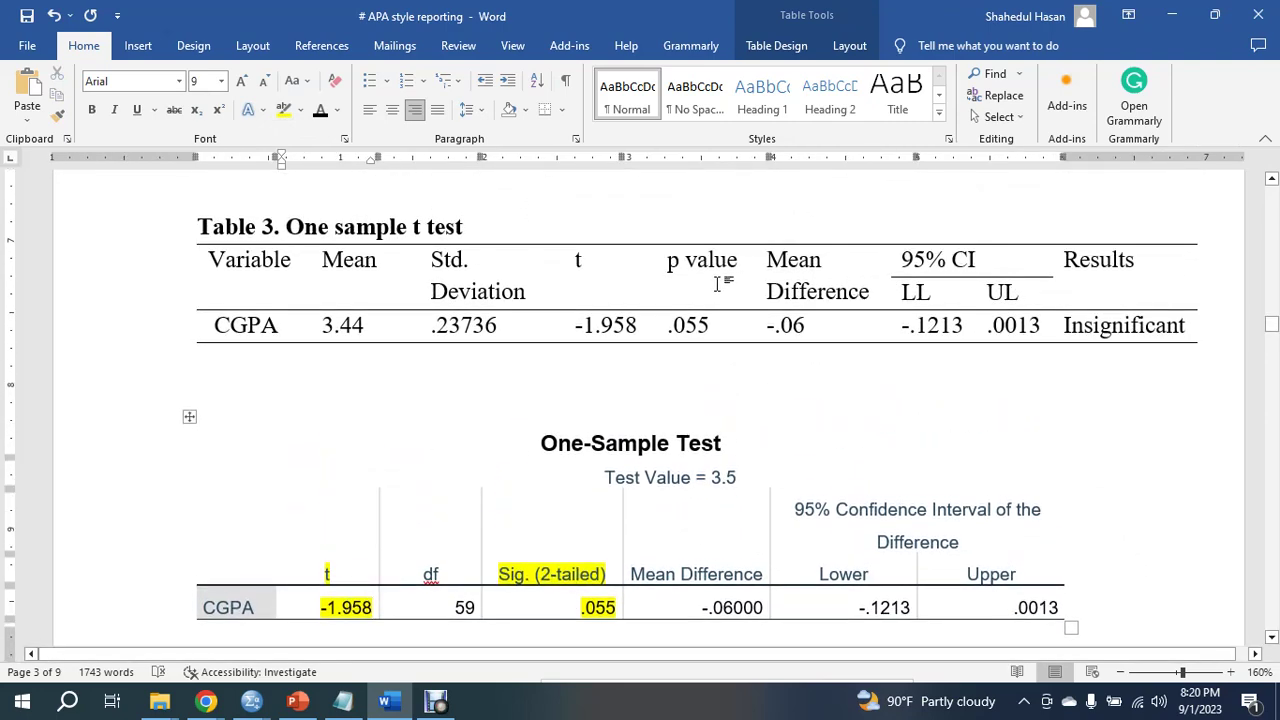
{"action": "left_click_drag", "start_coordinate": [586, 267], "coordinate": [694, 333]}
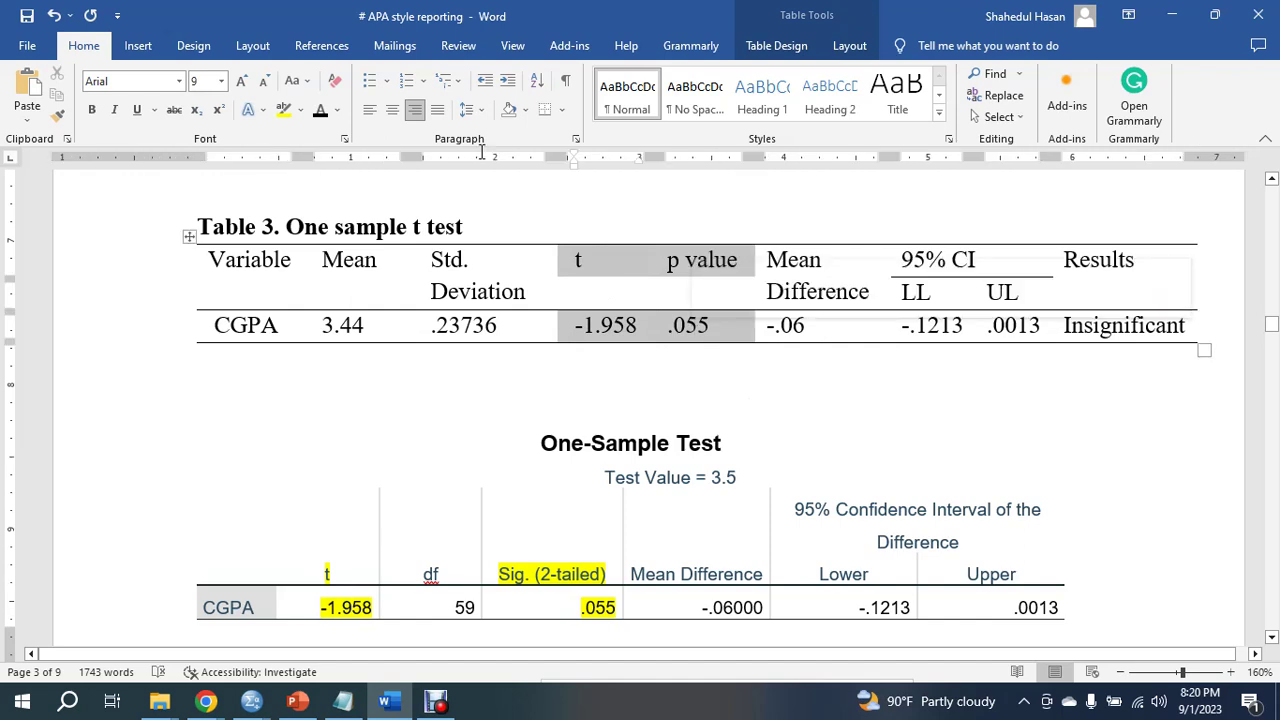
{"action": "left_click", "coordinate": [284, 110]}
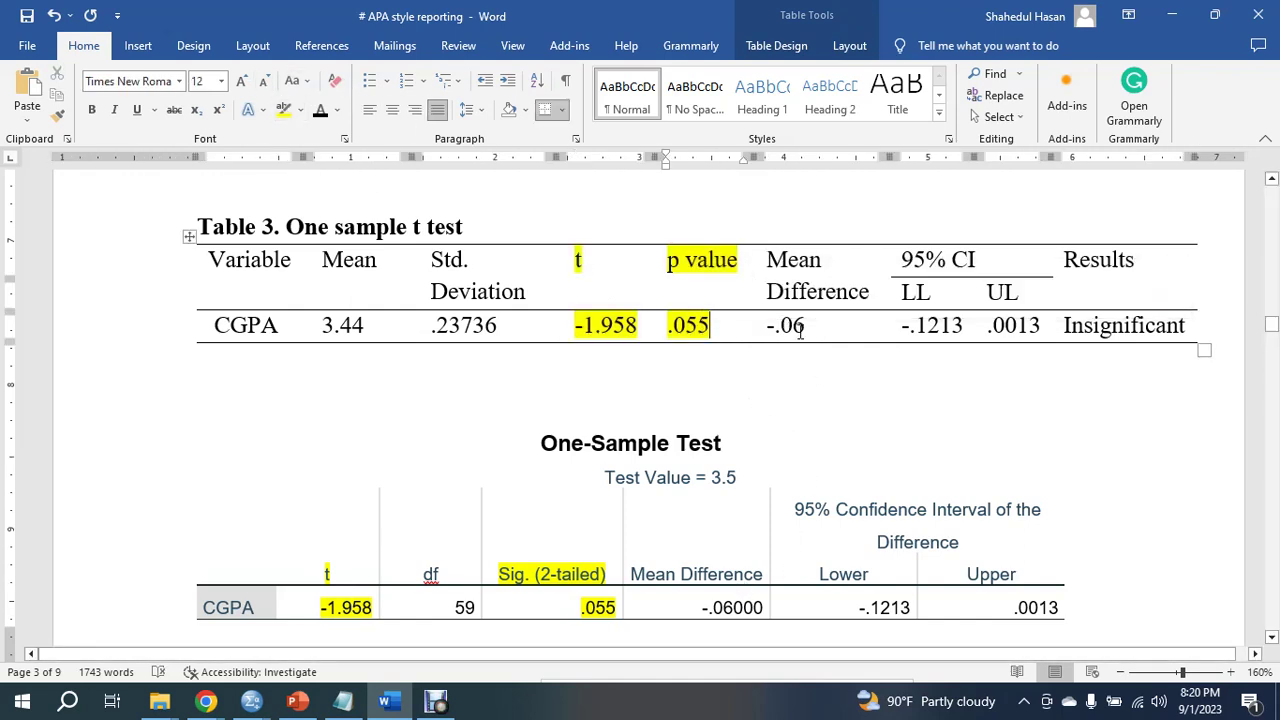
Write 3.5 on the blank line above Table 3 and select it together with the CGPA mean for comparison
{"action": "left_click_drag", "start_coordinate": [365, 325], "coordinate": [327, 327]}
{"action": "scroll", "coordinate": [337, 383], "scroll_direction": "up", "scroll_amount": 1}
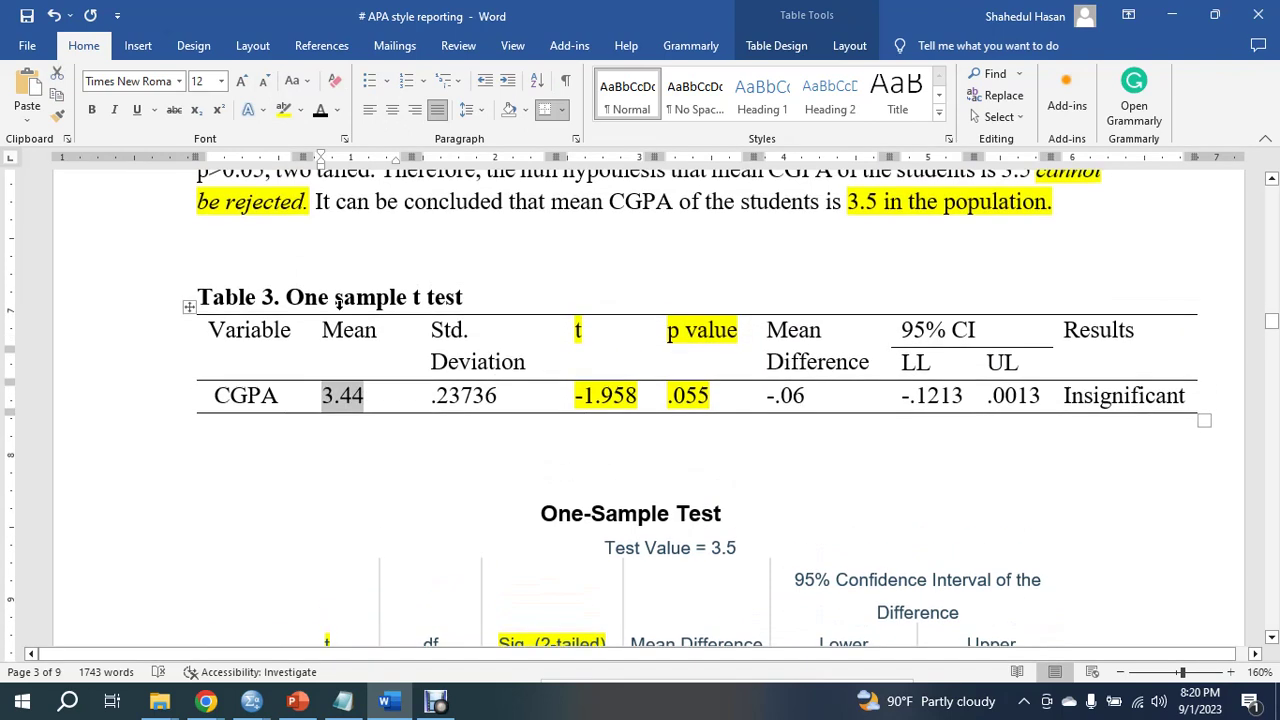
{"action": "left_click", "coordinate": [339, 268]}
{"action": "type", "text": "3.5"}
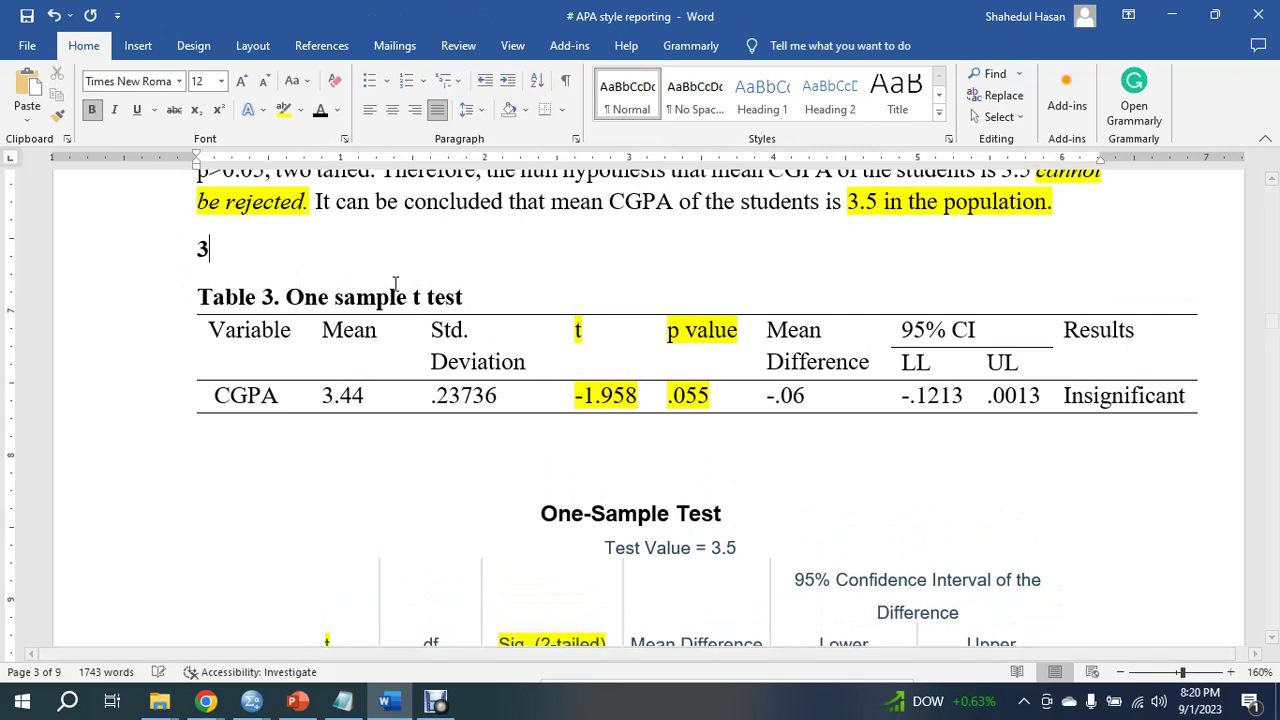
{"action": "left_click", "coordinate": [172, 248]}
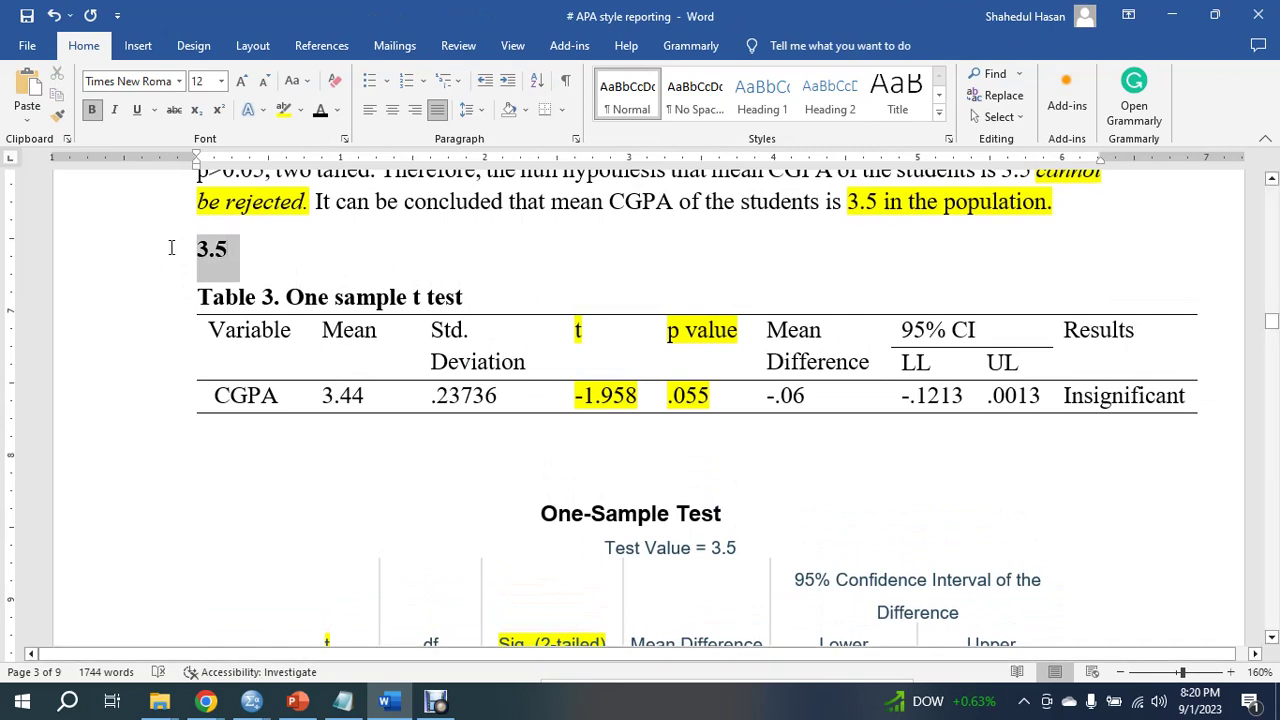
{"action": "left_click_drag", "start_coordinate": [362, 392], "coordinate": [321, 394], "text": "ctrl"}
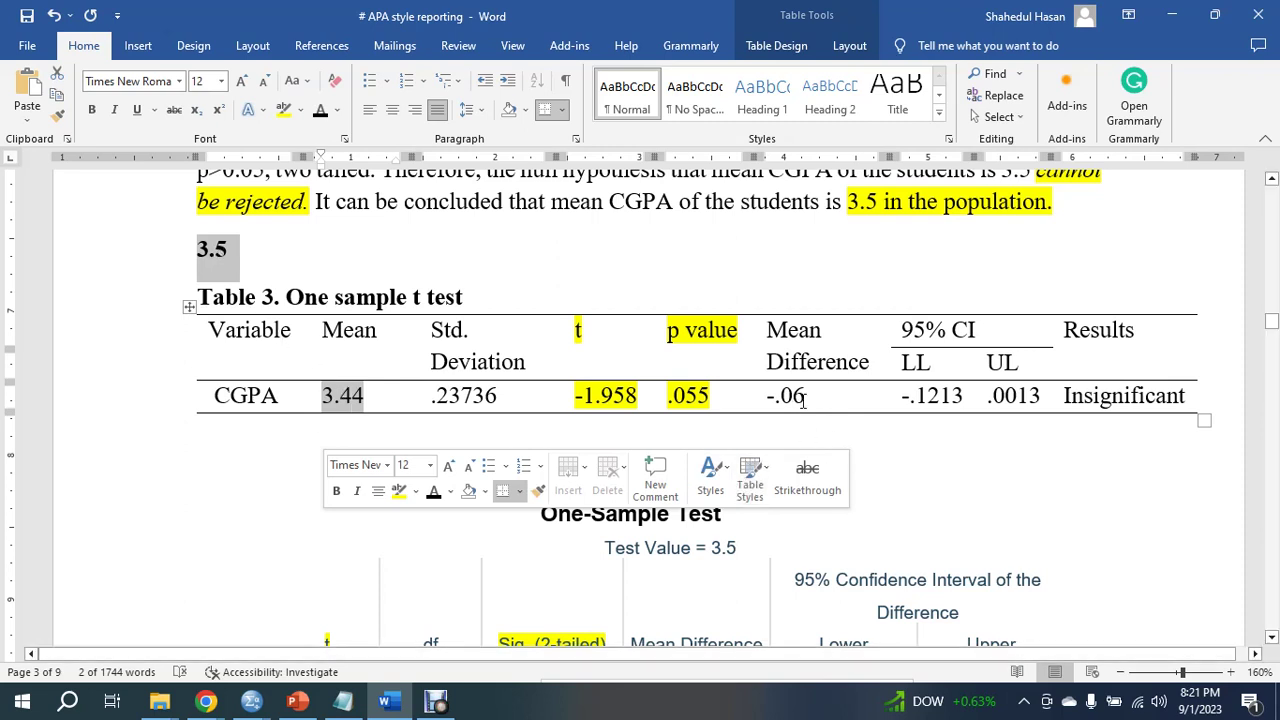
Delete the 3.5 written above the Table 3 title
{"action": "left_click", "coordinate": [267, 251]}
{"action": "key", "text": "BackSpace"}
{"action": "key", "text": "BackSpace"}
{"action": "key", "text": "BackSpace"}
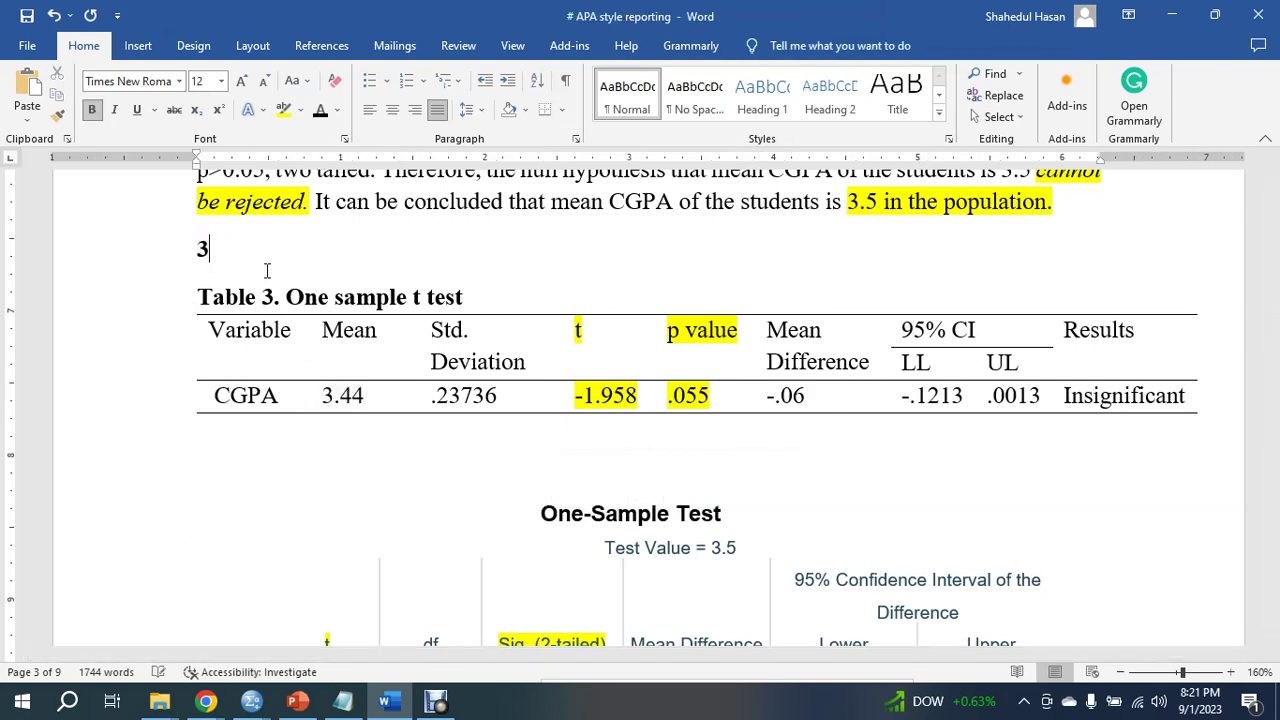
Select the CGPA entry in the Results column of Table 3 to examine the test's conclusion
{"action": "scroll", "coordinate": [679, 401], "scroll_direction": "down", "scroll_amount": 1}
{"action": "scroll", "coordinate": [679, 401], "scroll_direction": "down", "scroll_amount": 2}
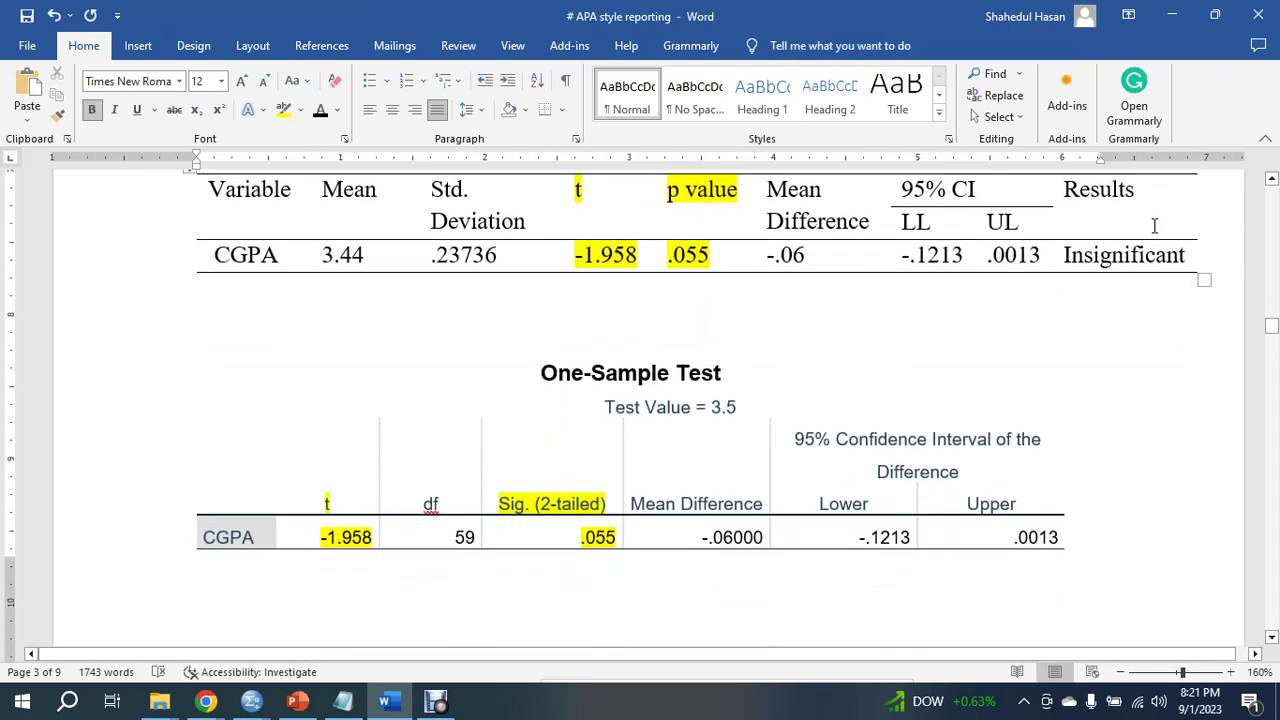
{"action": "left_click", "coordinate": [1058, 260]}
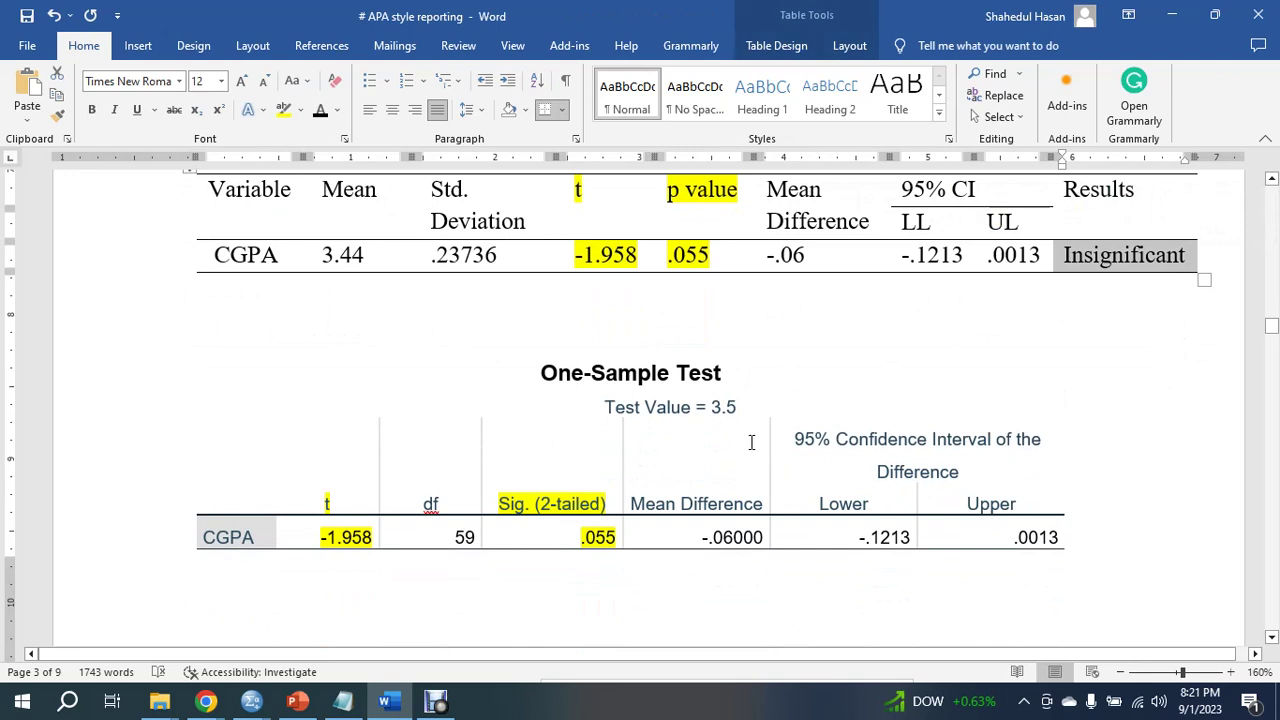
Change the highlight of Table 3's p value header and CGPA p value to bright green
{"action": "scroll", "coordinate": [791, 505], "scroll_direction": "up", "scroll_amount": 1}
{"action": "left_click", "coordinate": [697, 325]}
{"action": "left_click_drag", "start_coordinate": [683, 270], "coordinate": [690, 325]}
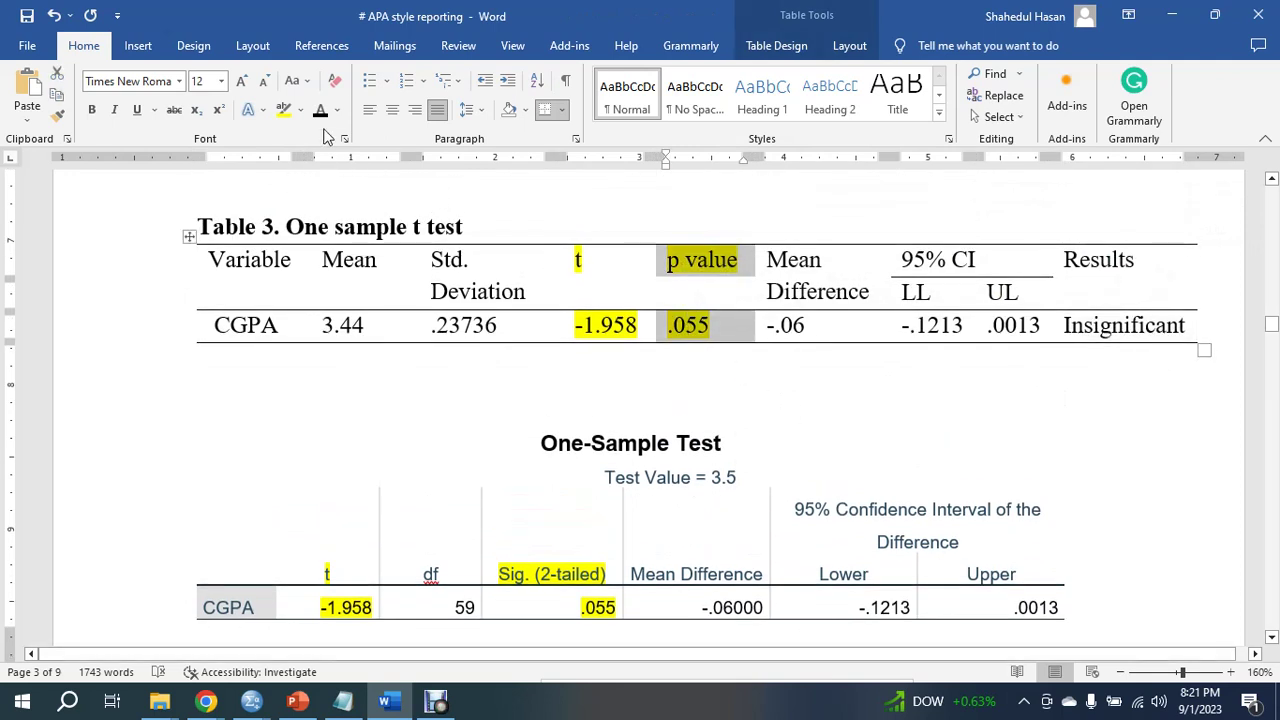
{"action": "left_click", "coordinate": [302, 110]}
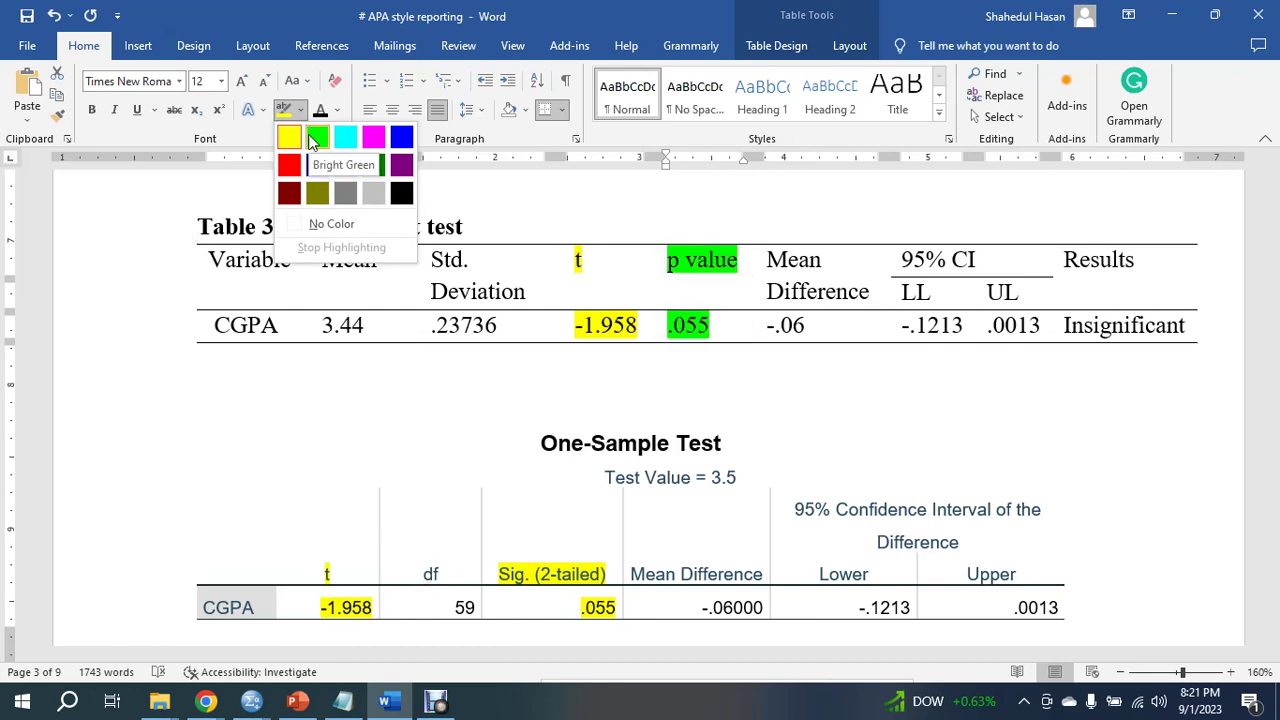
{"action": "left_click", "coordinate": [316, 138]}
Write 0.05 on the blank line directly below Table 3 and select it for comparison with the p value
{"action": "left_click", "coordinate": [730, 323]}
{"action": "left_click_drag", "start_coordinate": [713, 326], "coordinate": [668, 326]}
{"action": "key", "text": "Down"}
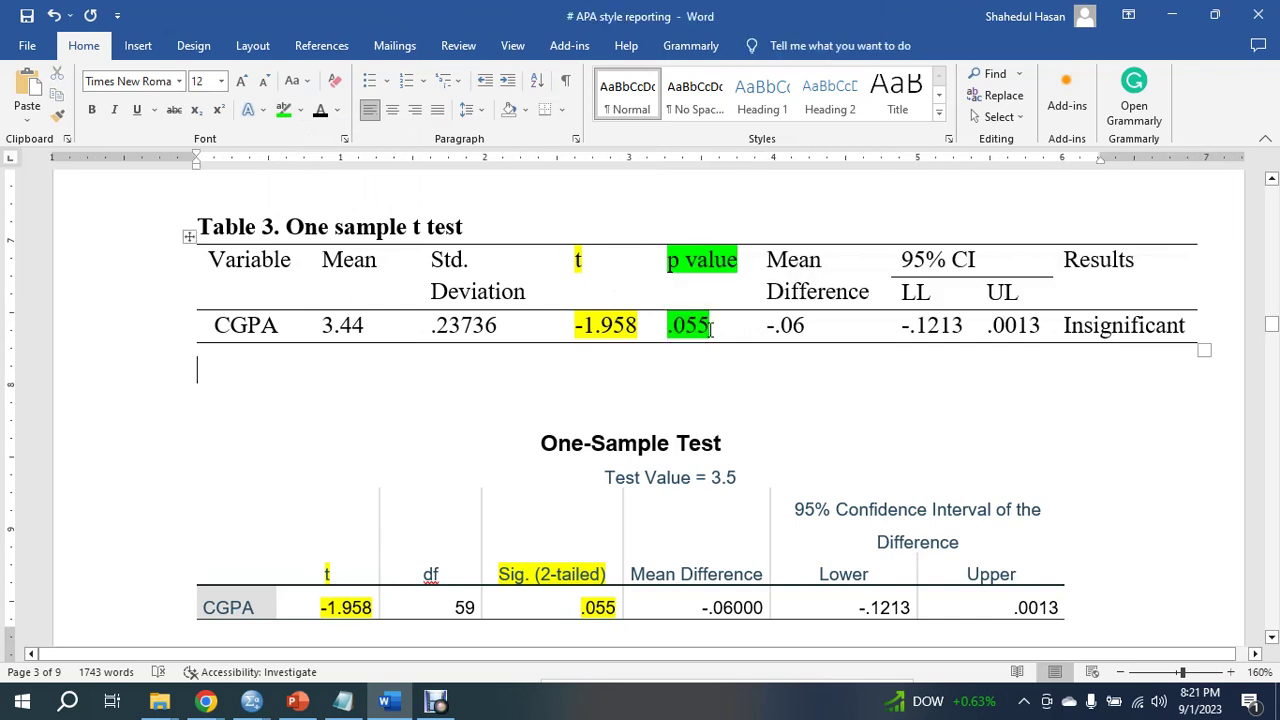
{"action": "type", "text": "0.05"}
{"action": "left_click", "coordinate": [163, 374]}
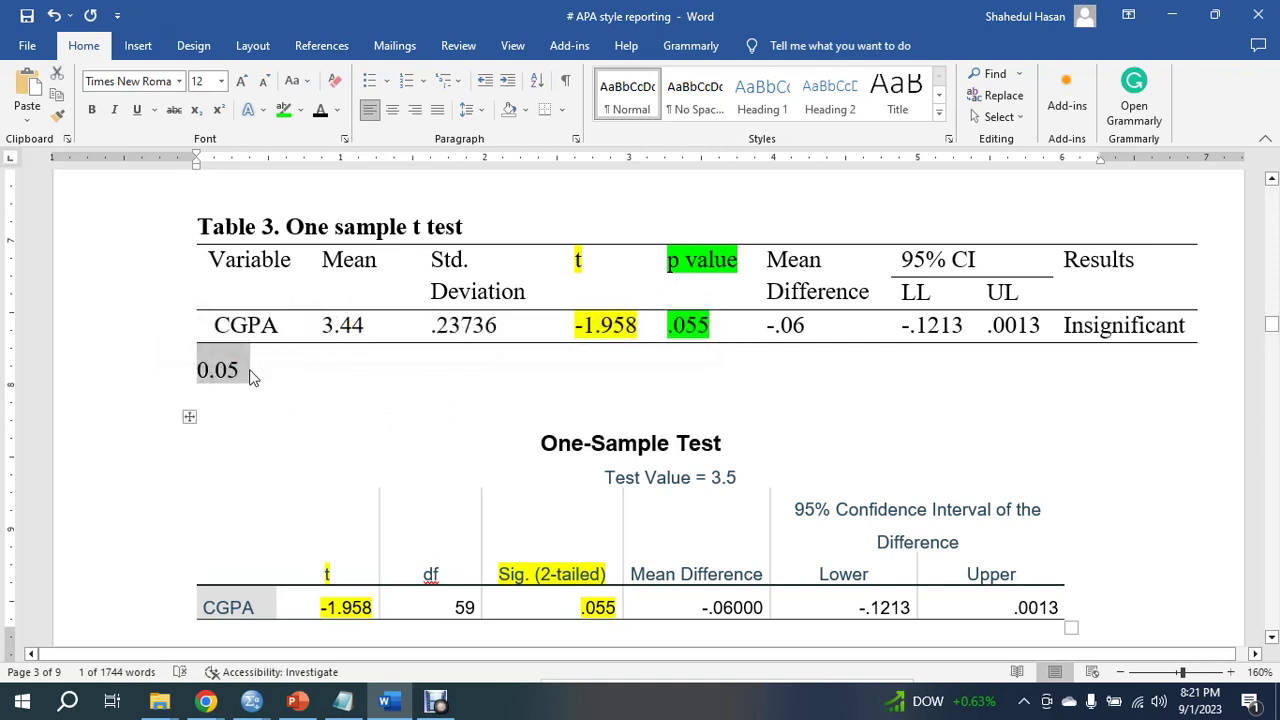
Switch to the PowerPoint presentation "# Data analysis SPSS" to consult the hypothesis test slides
{"action": "scroll", "coordinate": [713, 358], "scroll_direction": "up", "scroll_amount": 1}
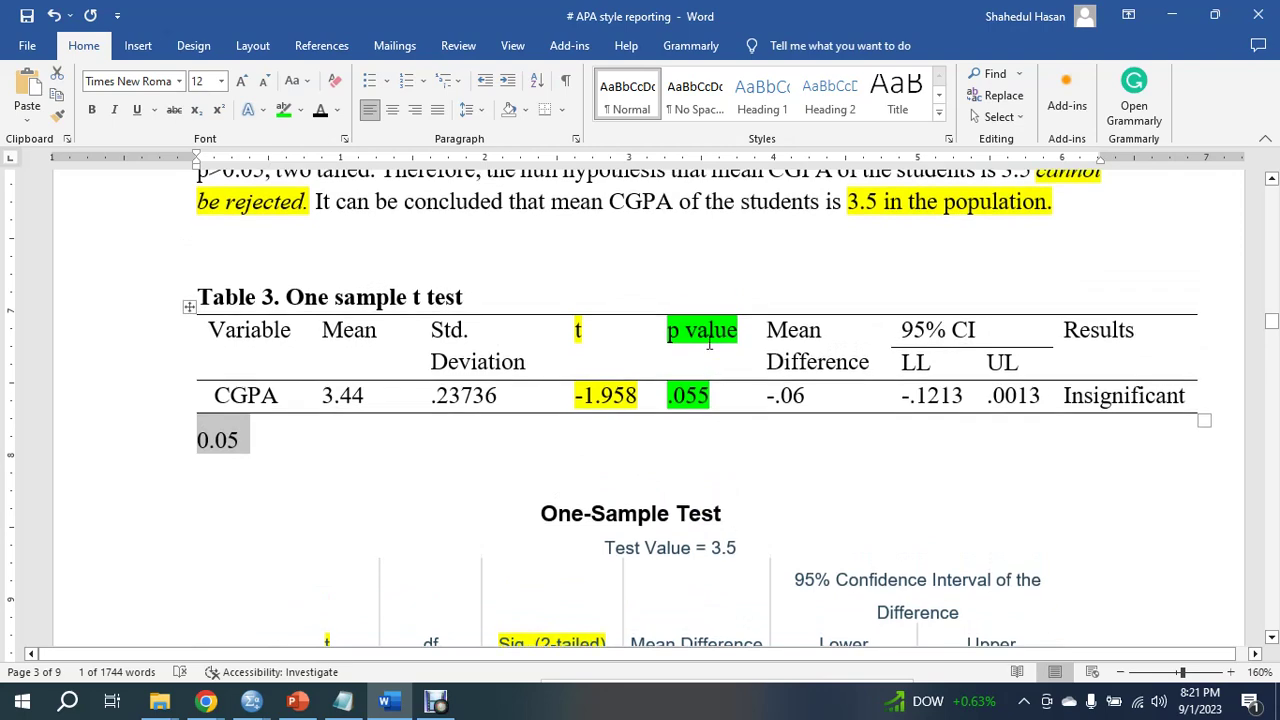
{"action": "left_click", "coordinate": [298, 703]}
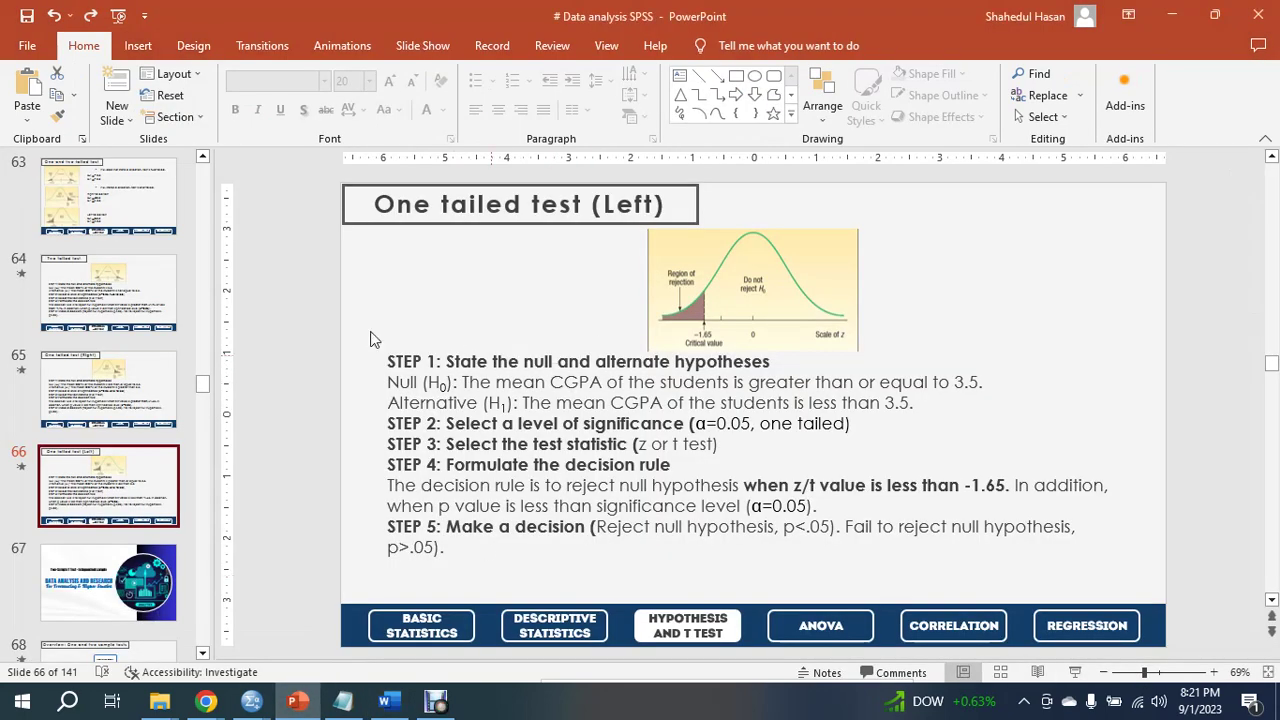